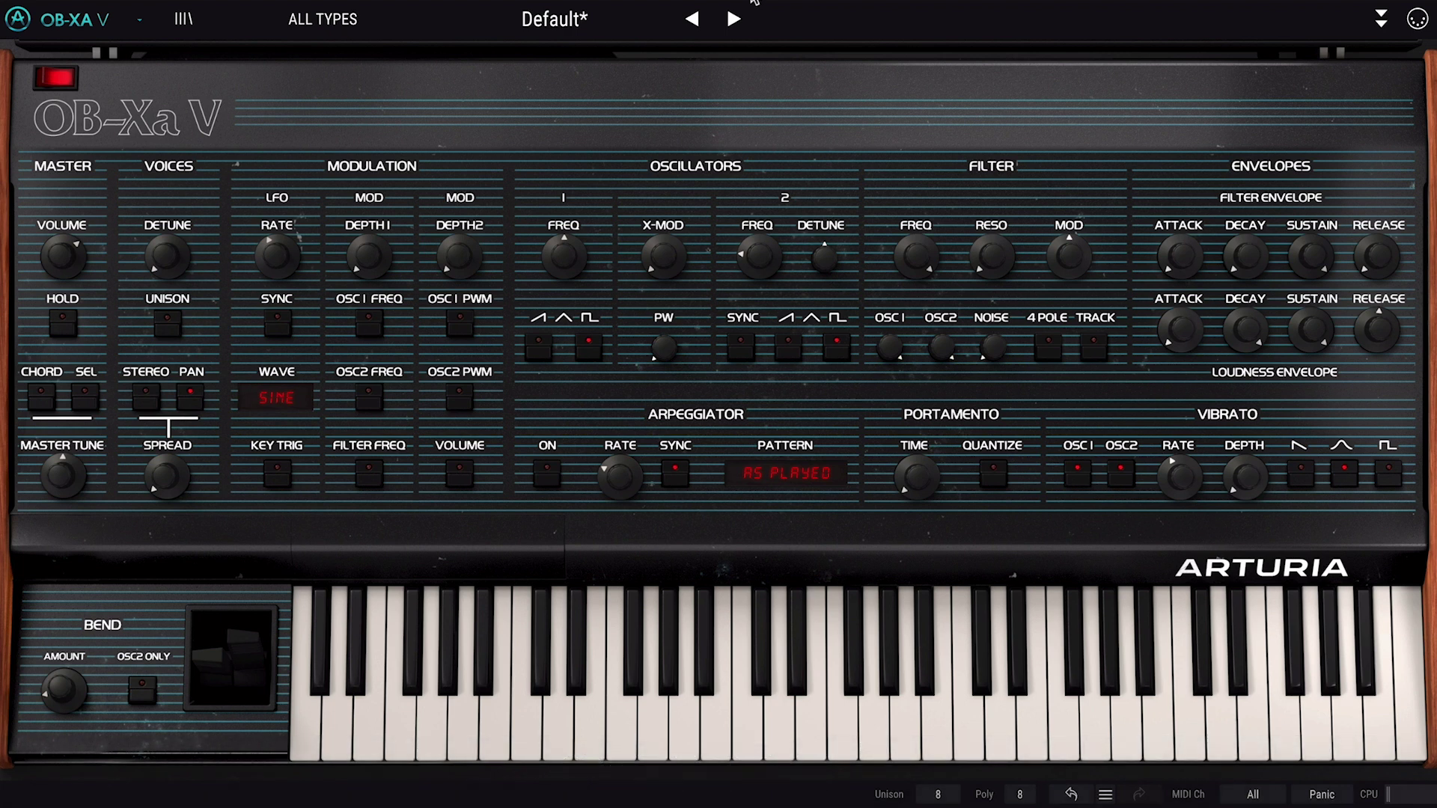
- Keep 8 voices of polyphony and turn off oscillator 1's square wave, leaving its pitch at 0
{"action": "left_click", "coordinate": [1022, 795]}
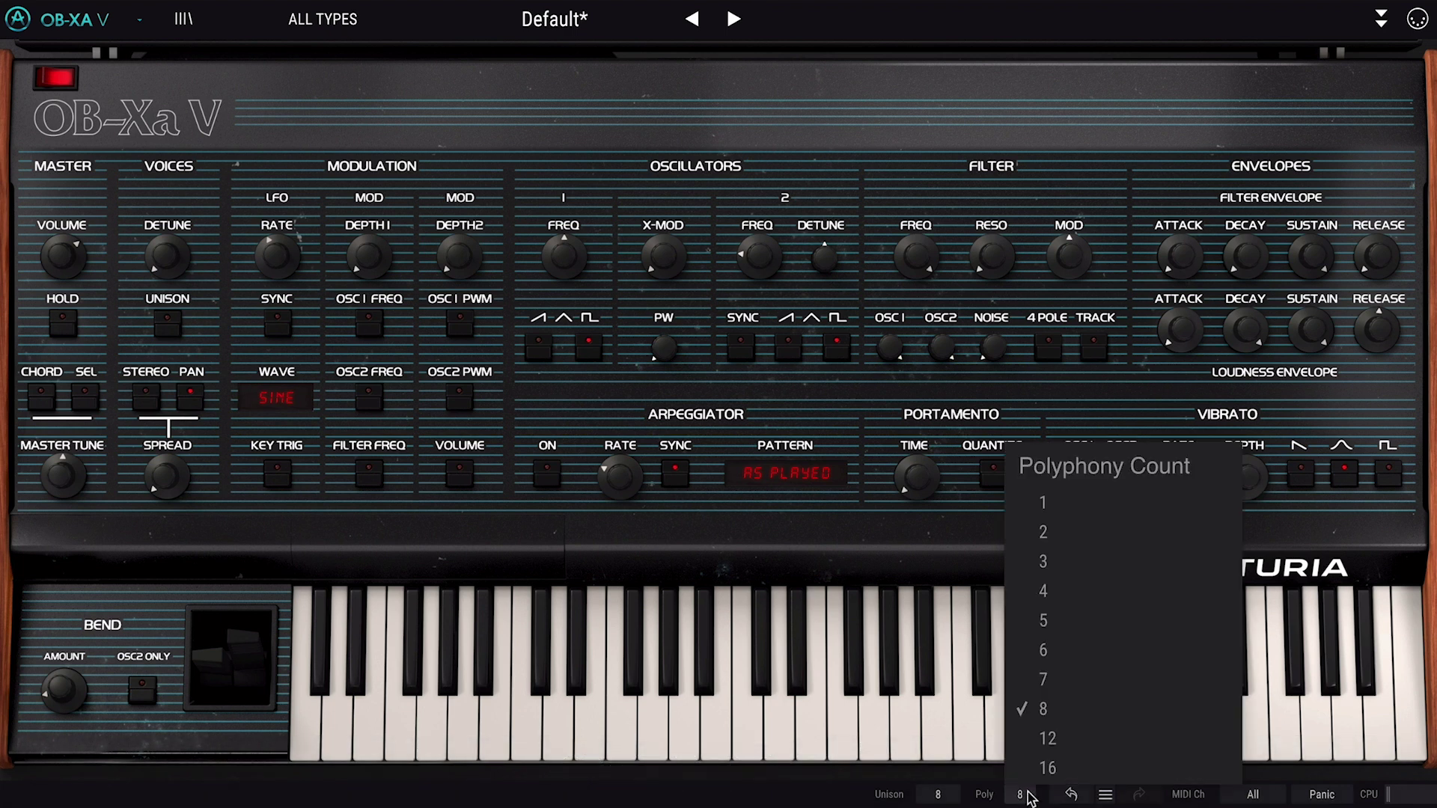
{"action": "left_click", "coordinate": [1027, 795]}
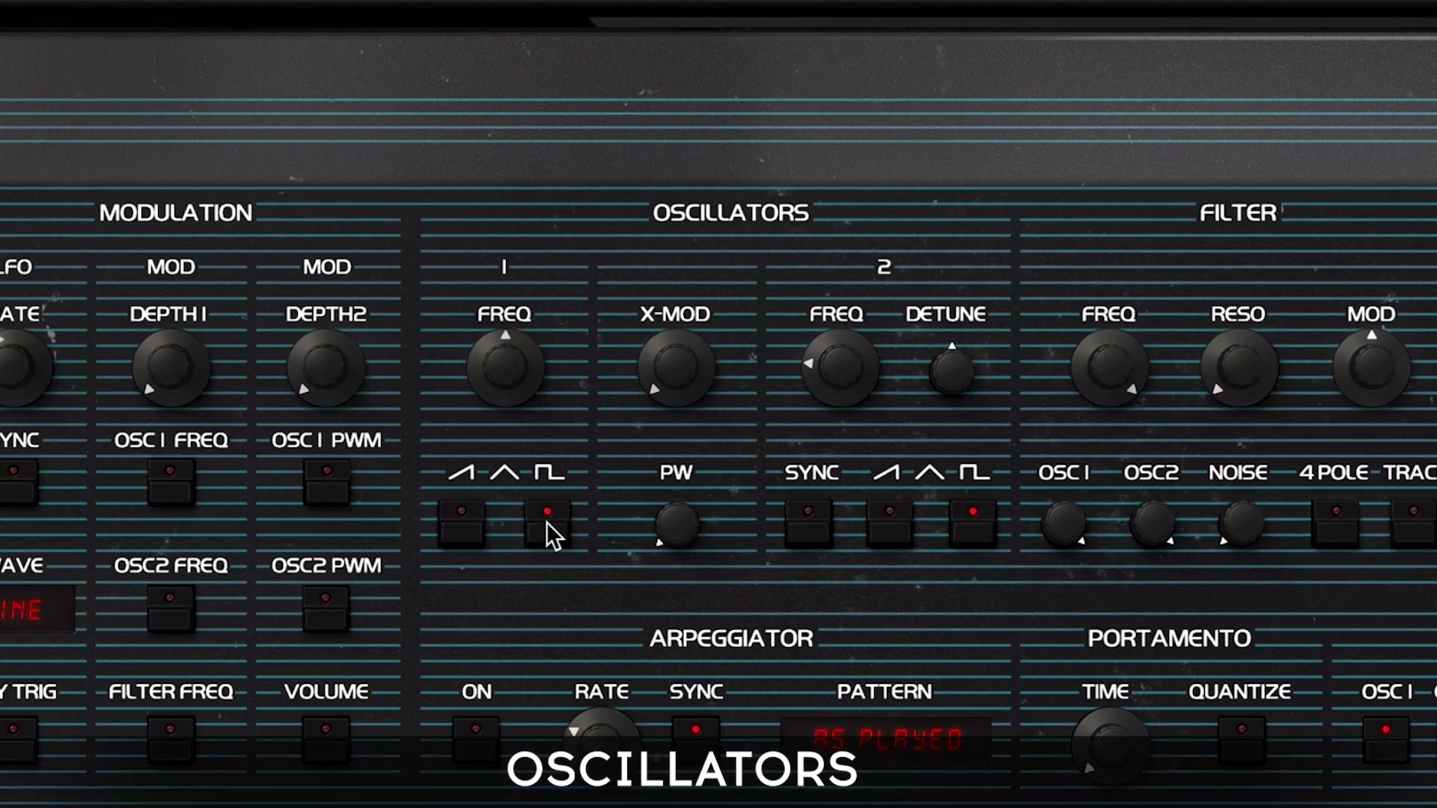
{"action": "left_click", "coordinate": [546, 523]}
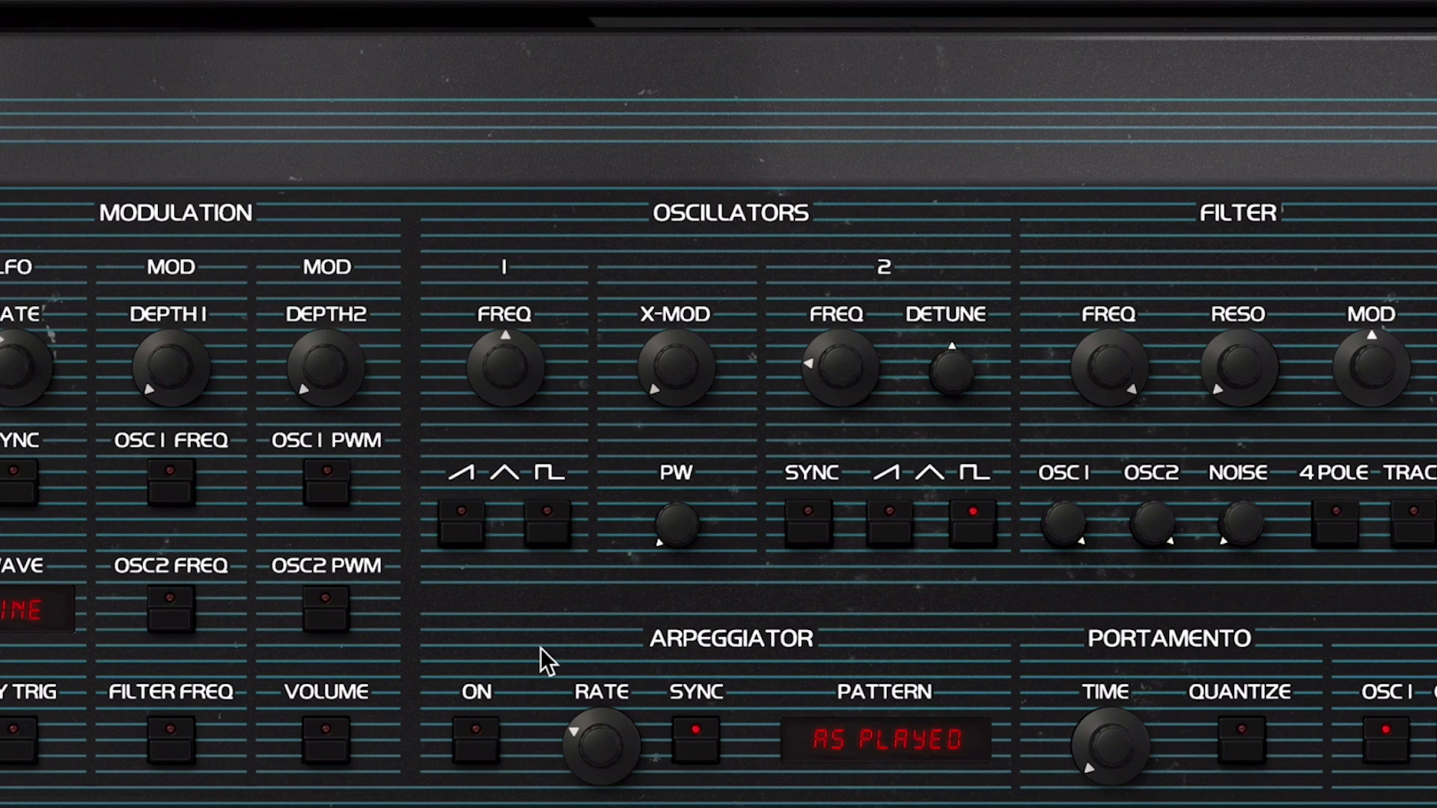
{"action": "left_click_drag", "start_coordinate": [505, 374], "coordinate": [517, 401]}
- Enable oscillator 1's saw and square waves at about 90% pulse width, and zero oscillator 2's filter level
{"action": "left_click", "coordinate": [463, 524]}
{"action": "left_click", "coordinate": [547, 516]}
{"action": "left_click_drag", "start_coordinate": [678, 524], "coordinate": [676, 590]}
{"action": "left_click_drag", "start_coordinate": [1153, 524], "coordinate": [1165, 456]}
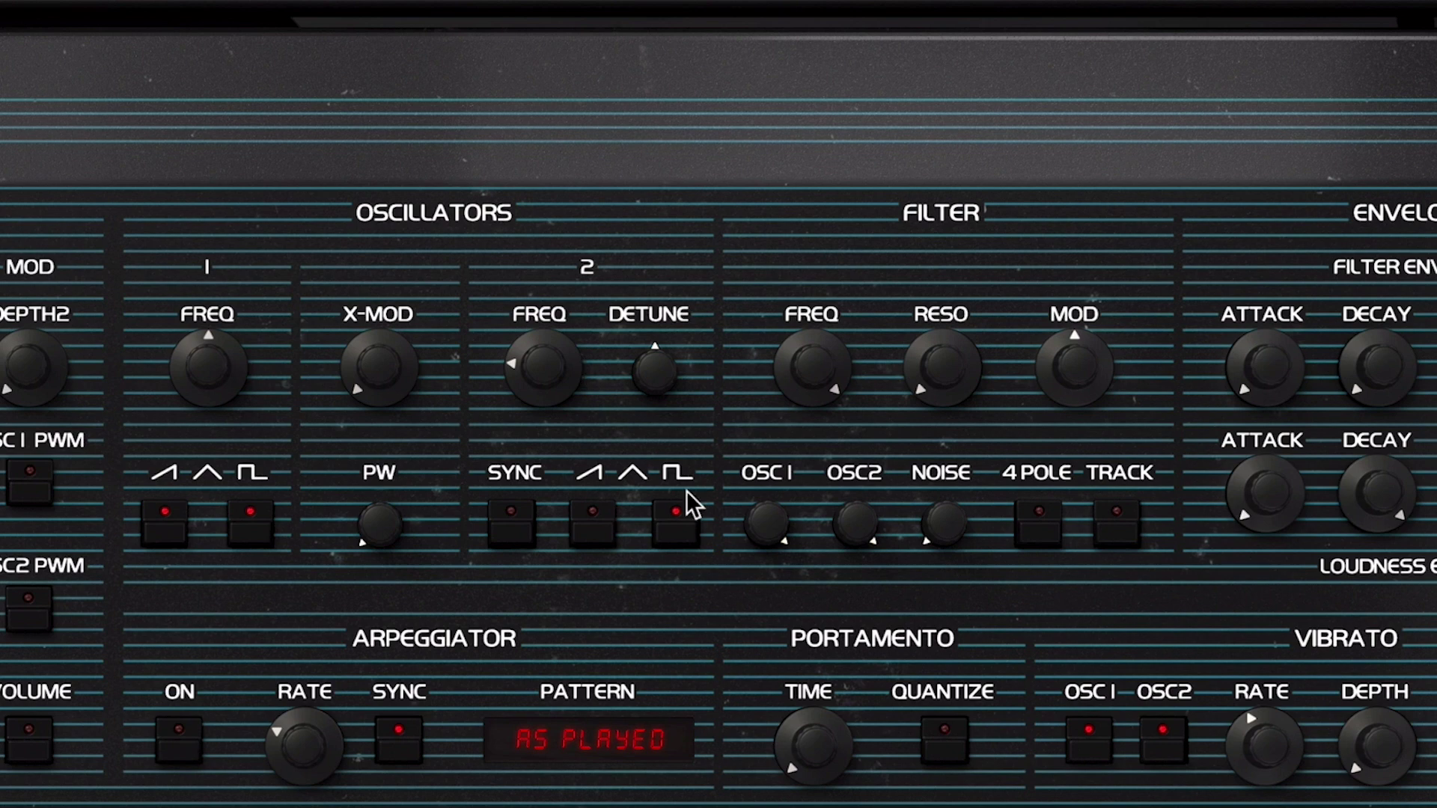
- Raise oscillator 1 and noise levels into the filter and tune oscillator 2 up 8 semitones
{"action": "left_click_drag", "start_coordinate": [780, 527], "coordinate": [780, 500]}
{"action": "mouse_move", "coordinate": [929, 535]}
{"action": "left_mouse_down"}
{"action": "mouse_move", "coordinate": [927, 517]}
{"action": "mouse_move", "coordinate": [858, 533]}
{"action": "mouse_move", "coordinate": [858, 549]}
{"action": "mouse_move", "coordinate": [858, 512]}
{"action": "mouse_move", "coordinate": [931, 530]}
{"action": "left_mouse_up"}
{"action": "mouse_move", "coordinate": [539, 352]}
{"action": "left_mouse_down"}
{"action": "mouse_move", "coordinate": [539, 322]}
{"action": "mouse_move", "coordinate": [539, 367]}
{"action": "left_mouse_up"}
{"action": "left_click_drag", "start_coordinate": [973, 537], "coordinate": [973, 558]}
{"action": "mouse_move", "coordinate": [522, 380]}
{"action": "left_mouse_down"}
{"action": "mouse_move", "coordinate": [522, 345]}
{"action": "mouse_move", "coordinate": [522, 380]}
{"action": "left_mouse_up"}
- Set oscillator 1's filter level to full, detune oscillator 2 about 0.12, and cross-modulation about 0.676
{"action": "double_click", "coordinate": [779, 527]}
{"action": "left_click_drag", "start_coordinate": [684, 361], "coordinate": [671, 380]}
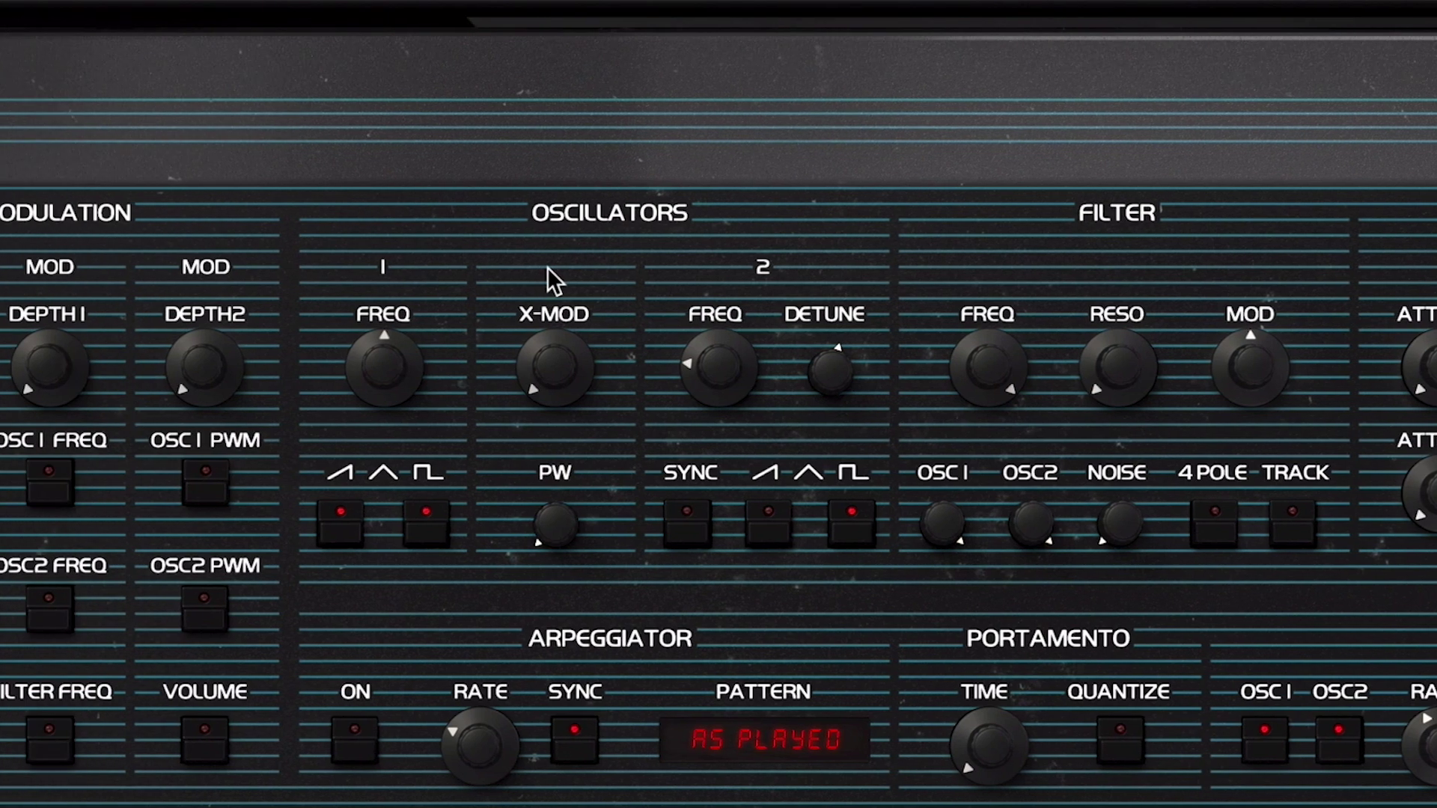
{"action": "mouse_move", "coordinate": [564, 384]}
{"action": "left_mouse_down"}
{"action": "mouse_move", "coordinate": [564, 235]}
{"action": "mouse_move", "coordinate": [565, 387]}
{"action": "left_mouse_up"}
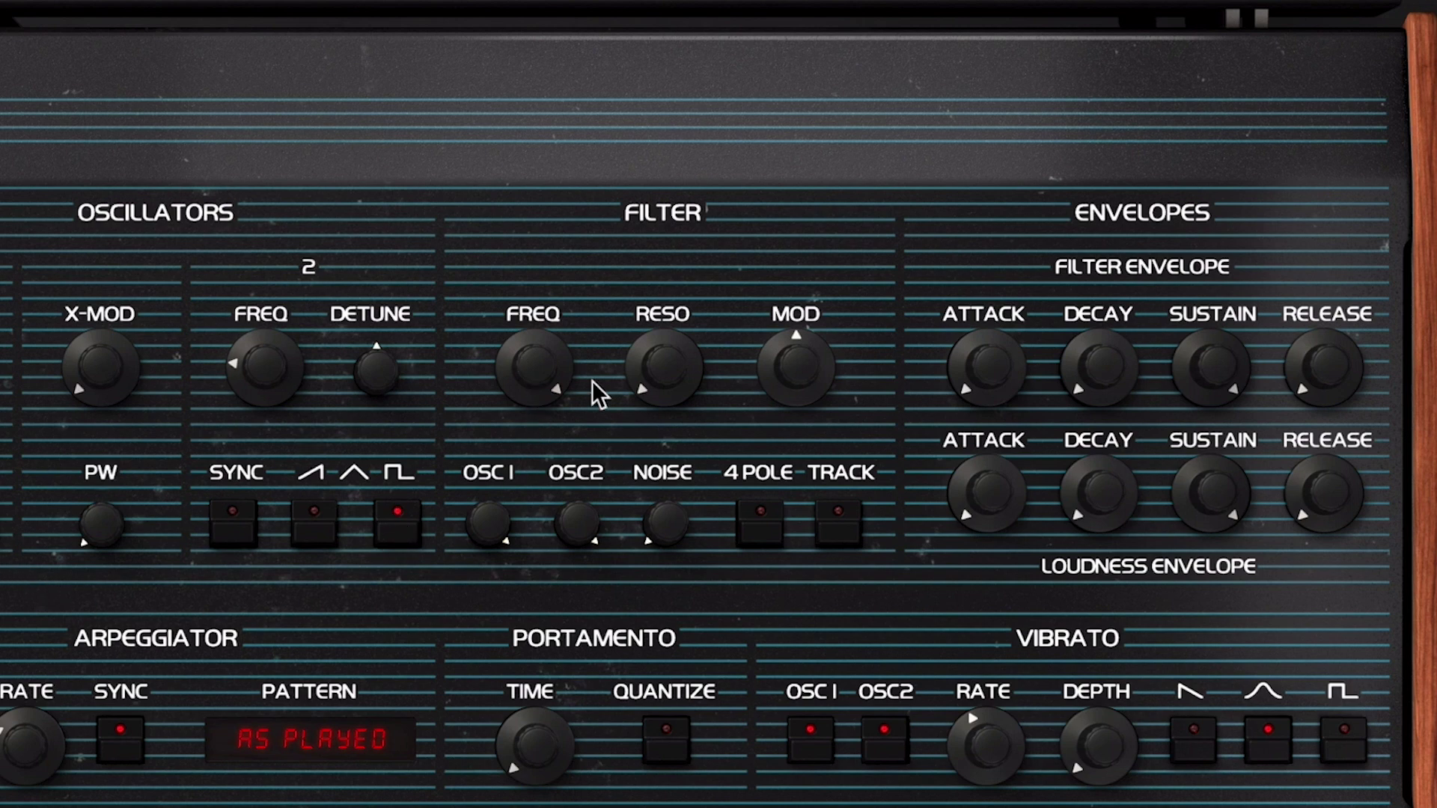
- Sweep the filter cutoff down to around 332 Hz while raising the filter envelope modulation amount
{"action": "left_click_drag", "start_coordinate": [569, 358], "coordinate": [569, 521]}
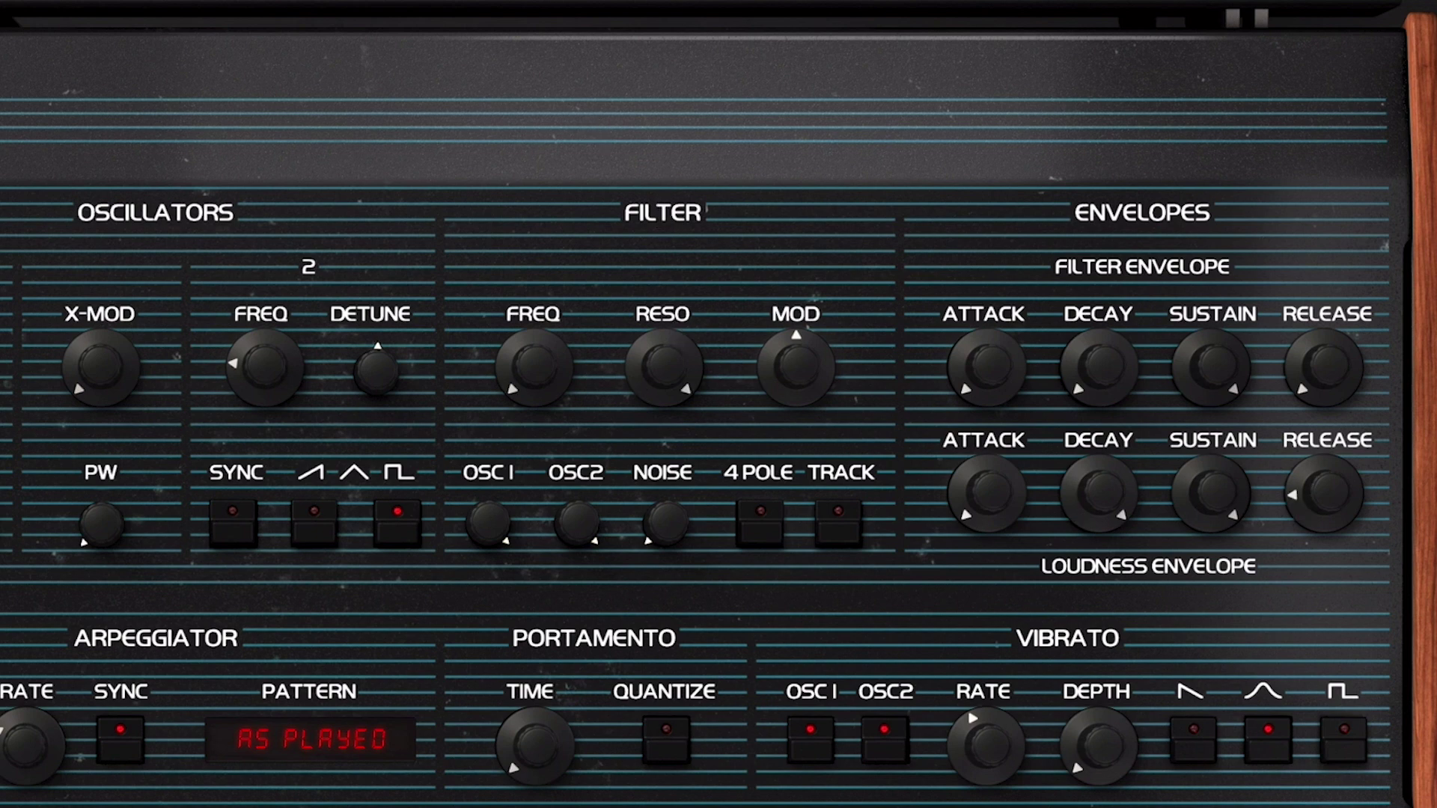
{"action": "left_click_drag", "start_coordinate": [509, 369], "coordinate": [580, 273]}
{"action": "left_click_drag", "start_coordinate": [504, 397], "coordinate": [536, 366]}
{"action": "left_click_drag", "start_coordinate": [797, 366], "coordinate": [796, 349]}
{"action": "left_click_drag", "start_coordinate": [513, 359], "coordinate": [513, 404]}
{"action": "mouse_move", "coordinate": [841, 359]}
{"action": "left_mouse_down"}
{"action": "mouse_move", "coordinate": [841, 382]}
{"action": "mouse_move", "coordinate": [841, 356]}
{"action": "left_mouse_up"}
{"action": "left_click_drag", "start_coordinate": [520, 362], "coordinate": [519, 315]}
{"action": "left_click_drag", "start_coordinate": [839, 360], "coordinate": [838, 382]}
{"action": "left_click_drag", "start_coordinate": [577, 370], "coordinate": [576, 396]}
{"action": "left_click_drag", "start_coordinate": [797, 374], "coordinate": [797, 353]}
{"action": "left_click_drag", "start_coordinate": [580, 363], "coordinate": [566, 406]}
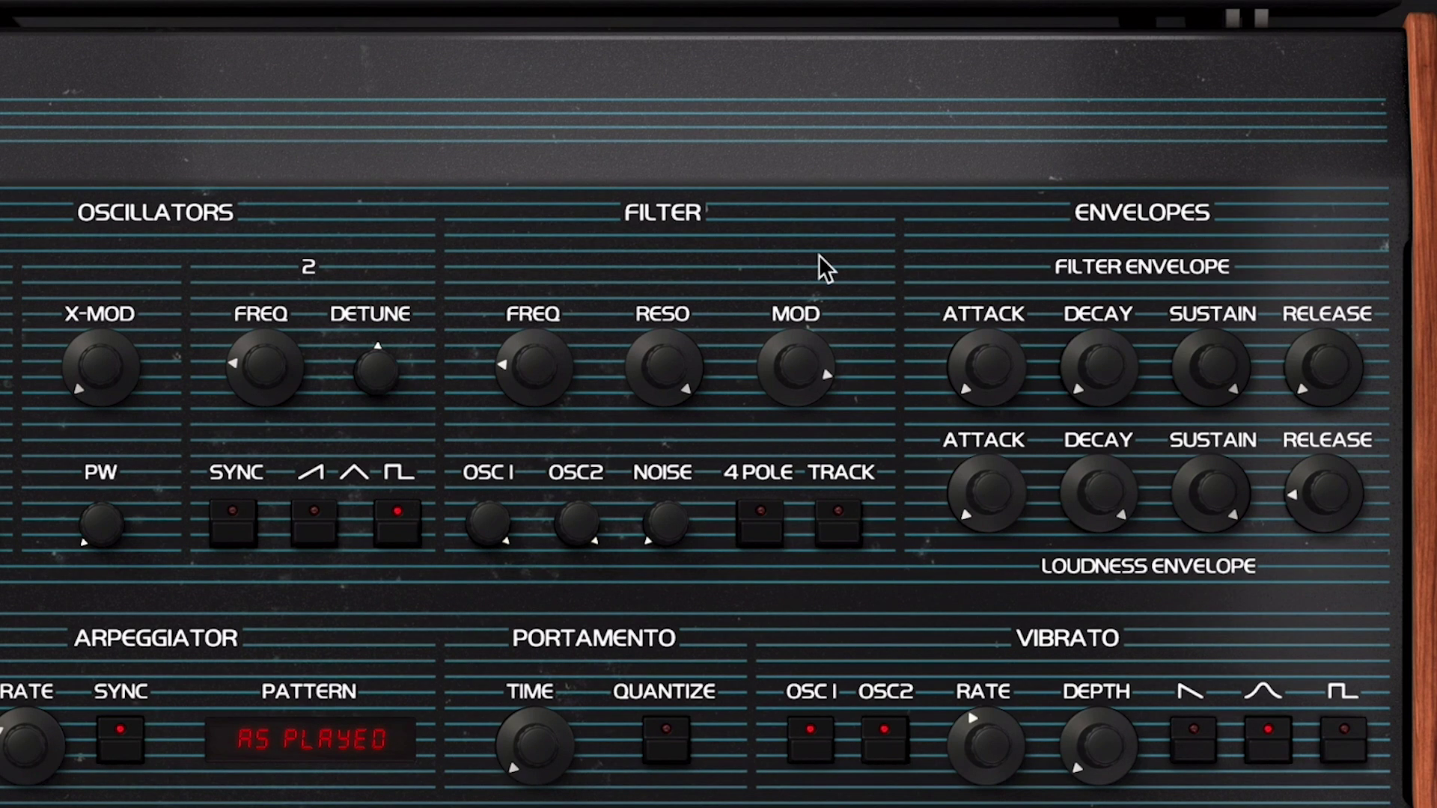
{"action": "left_click_drag", "start_coordinate": [549, 397], "coordinate": [549, 329]}
- Switch the filter to 4-pole mode, trying low cutoffs and envelope amounts near 0.87
{"action": "left_click_drag", "start_coordinate": [801, 356], "coordinate": [800, 379]}
{"action": "left_click", "coordinate": [771, 533]}
{"action": "left_click_drag", "start_coordinate": [580, 389], "coordinate": [580, 464]}
{"action": "left_click_drag", "start_coordinate": [821, 369], "coordinate": [821, 333]}
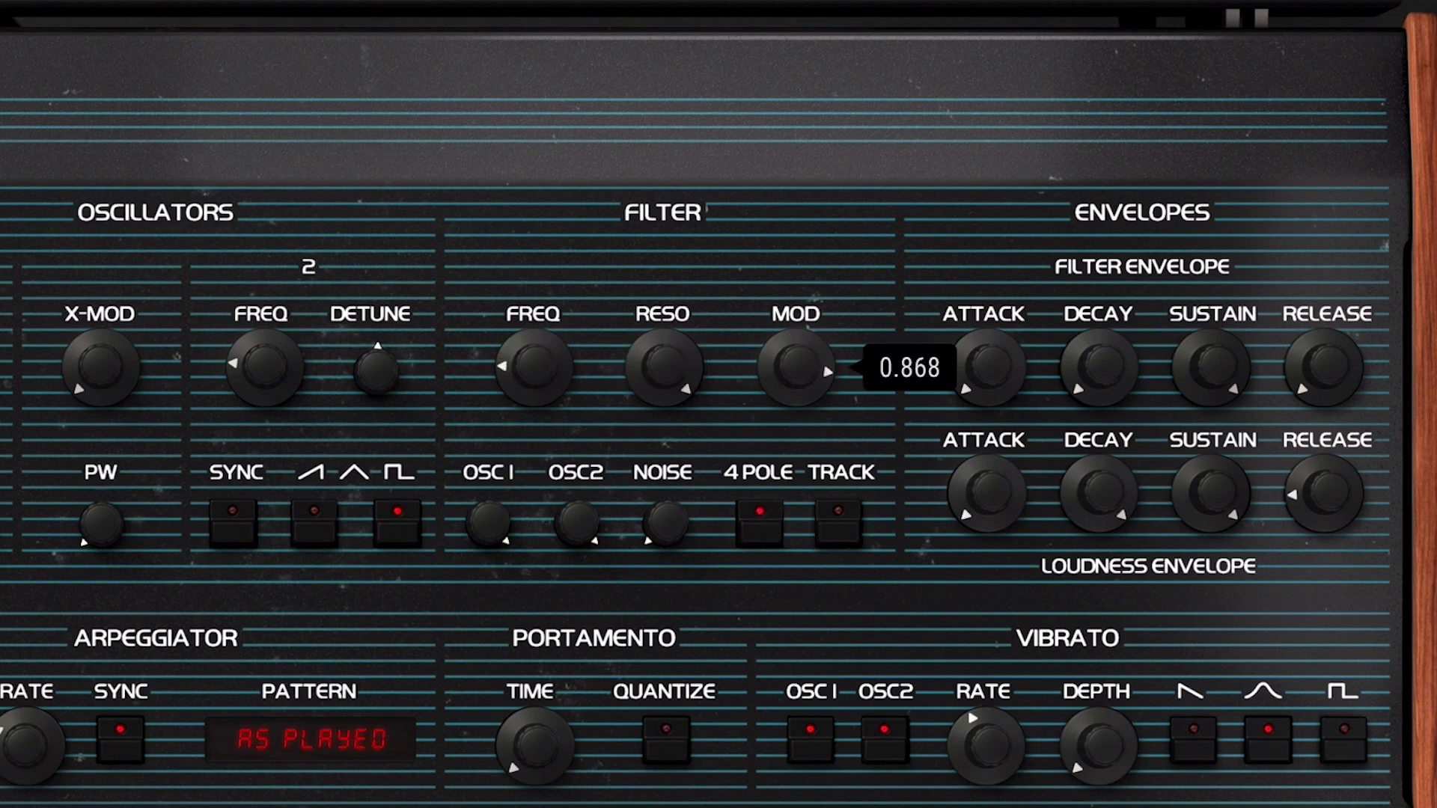
{"action": "left_click_drag", "start_coordinate": [534, 375], "coordinate": [534, 416]}
{"action": "mouse_move", "coordinate": [799, 335]}
{"action": "left_mouse_down"}
{"action": "mouse_move", "coordinate": [799, 374]}
{"action": "mouse_move", "coordinate": [799, 335]}
{"action": "left_mouse_up"}
- In 4-pole mode, set resonance about 0.5, envelope amount about 0.6, and cutoff near 182 Hz
{"action": "left_click", "coordinate": [771, 527]}
{"action": "left_click_drag", "start_coordinate": [802, 391], "coordinate": [802, 330]}
{"action": "left_click_drag", "start_coordinate": [549, 388], "coordinate": [578, 350]}
{"action": "left_click_drag", "start_coordinate": [690, 375], "coordinate": [690, 345]}
{"action": "left_click_drag", "start_coordinate": [824, 375], "coordinate": [824, 414]}
{"action": "left_click_drag", "start_coordinate": [569, 389], "coordinate": [690, 369]}
{"action": "left_click", "coordinate": [767, 532]}
{"action": "mouse_move", "coordinate": [571, 335]}
{"action": "left_mouse_down"}
{"action": "mouse_move", "coordinate": [571, 390]}
{"action": "mouse_move", "coordinate": [546, 343]}
{"action": "left_mouse_up"}
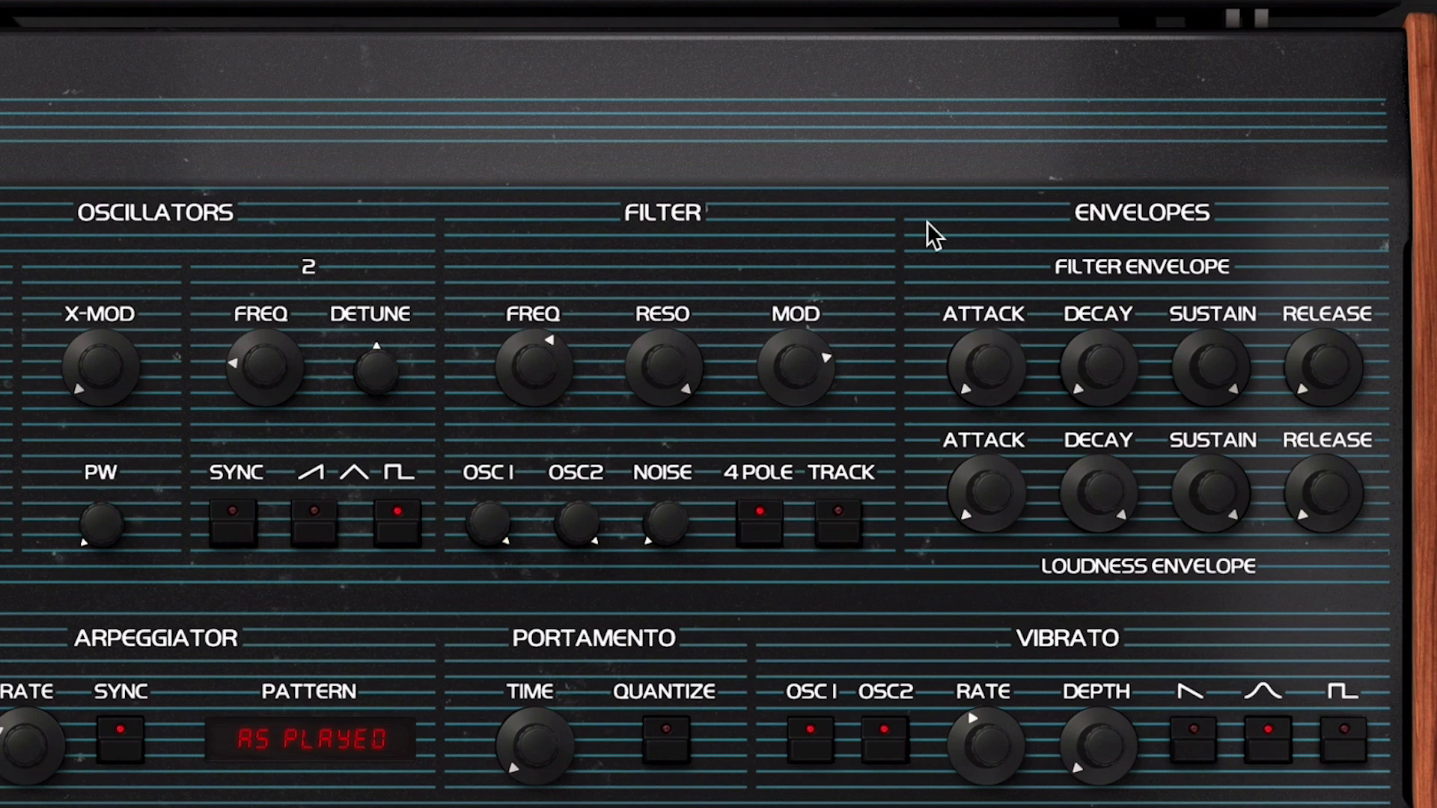
- Set both the loudness and filter envelope attacks to 2 ms
{"action": "mouse_move", "coordinate": [987, 517]}
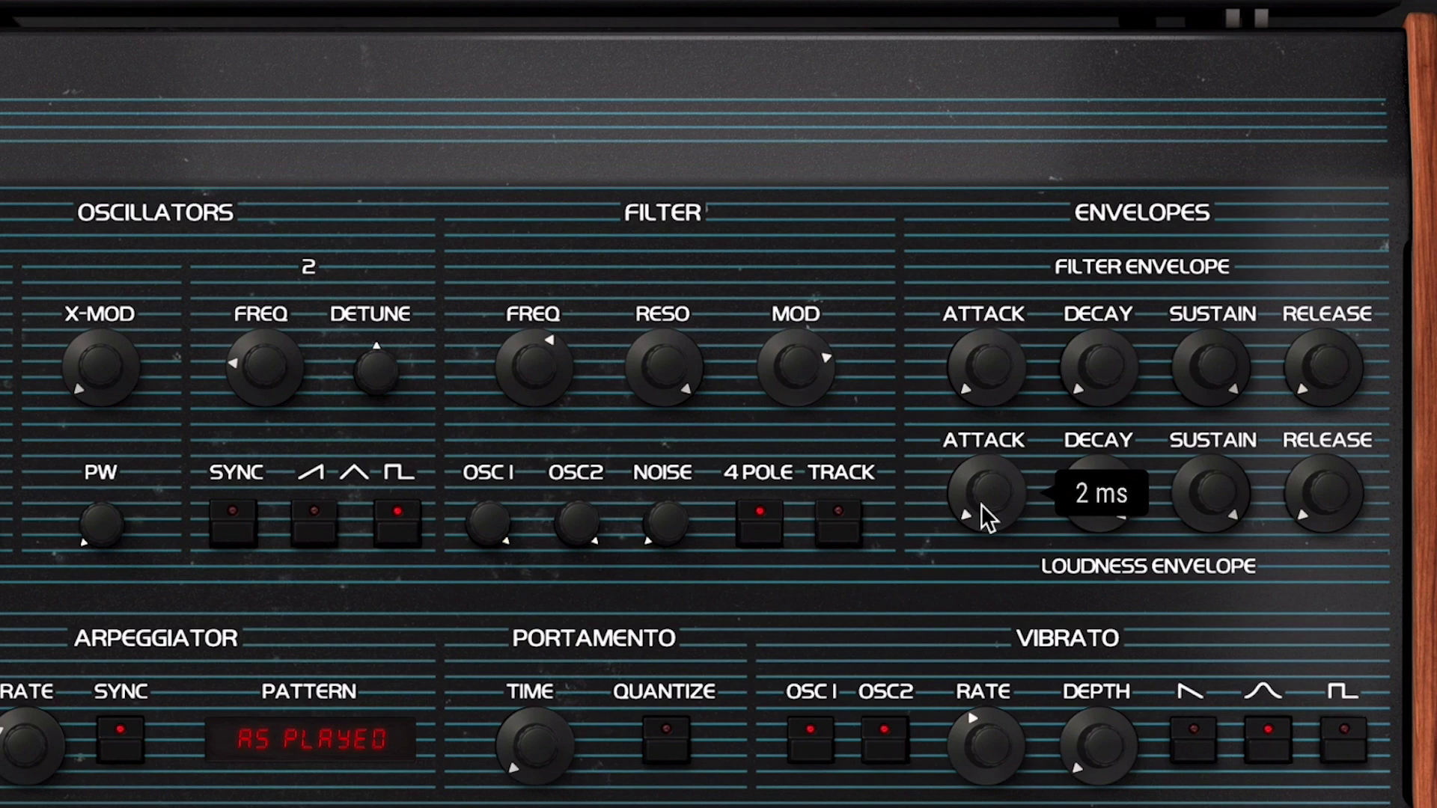
{"action": "left_click_drag", "start_coordinate": [981, 505], "coordinate": [981, 438]}
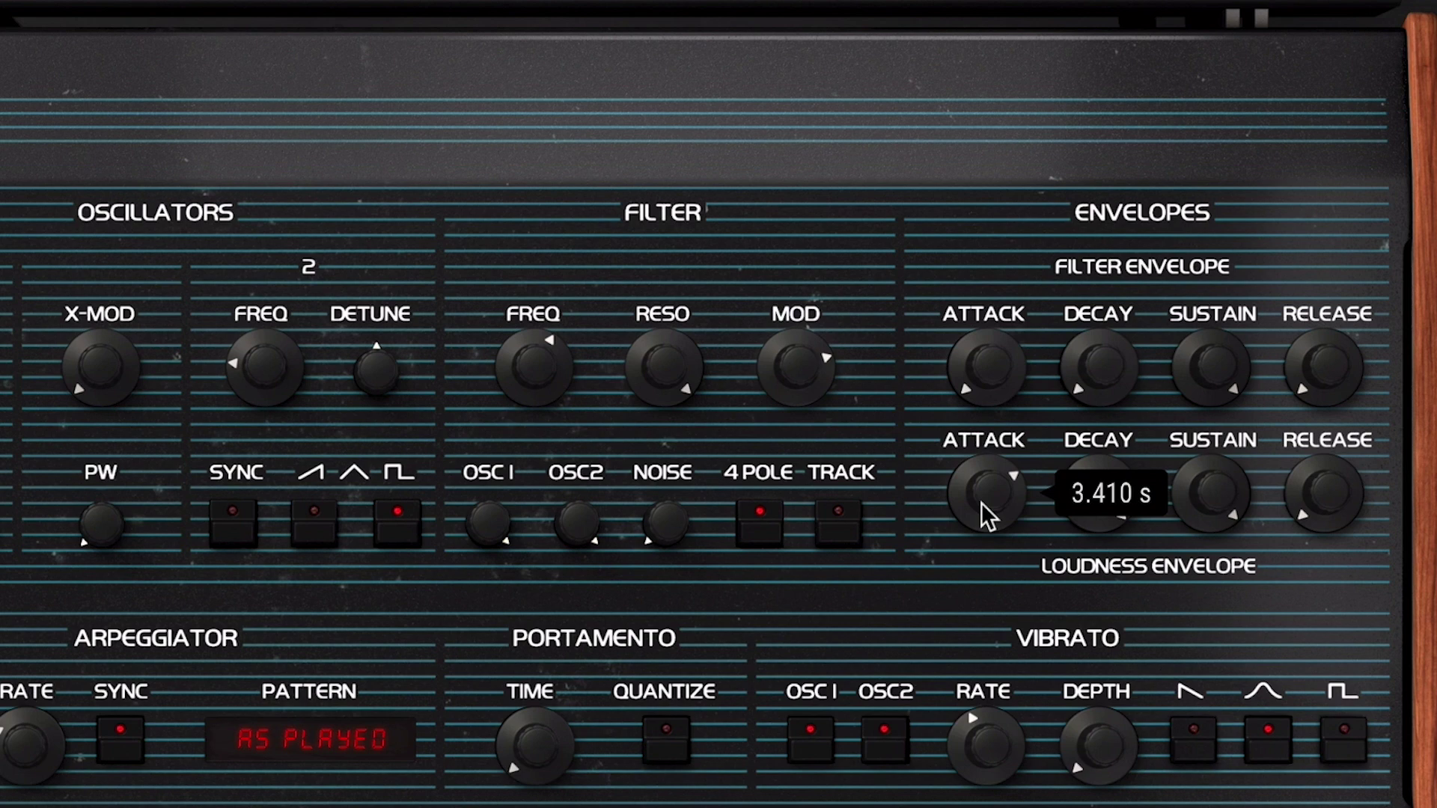
{"action": "double_click", "coordinate": [1000, 470]}
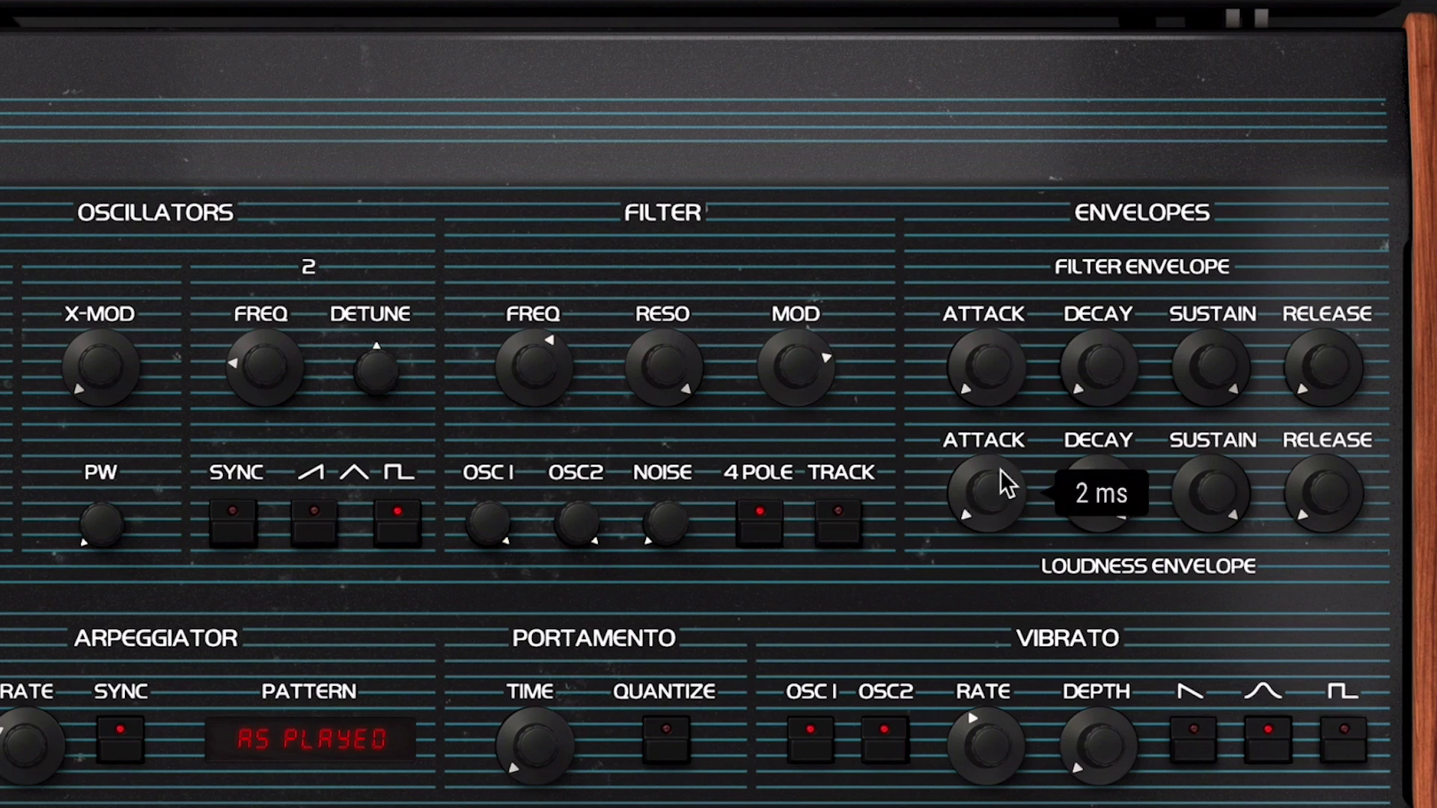
{"action": "left_click_drag", "start_coordinate": [987, 366], "coordinate": [987, 306]}
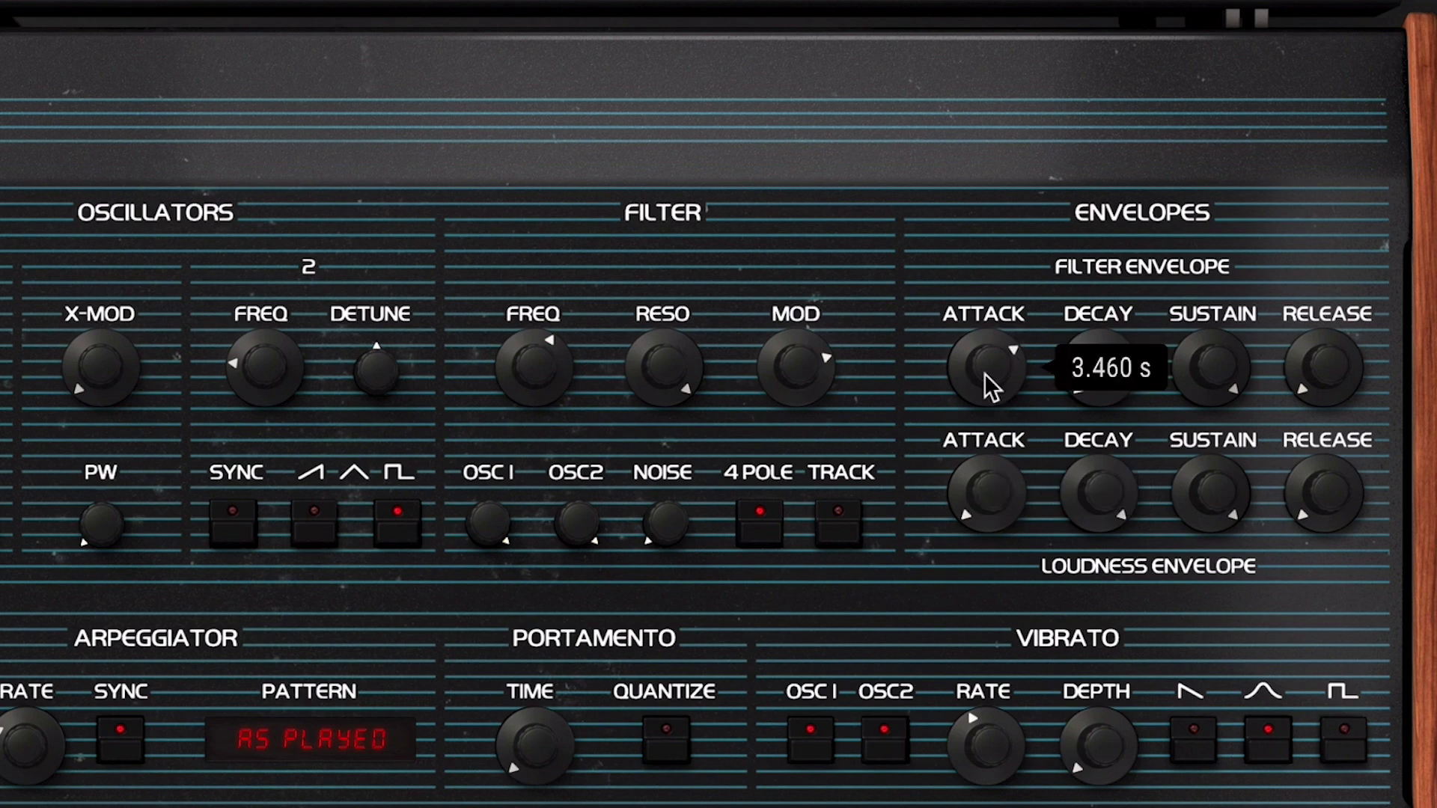
{"action": "left_click_drag", "start_coordinate": [995, 360], "coordinate": [995, 464]}
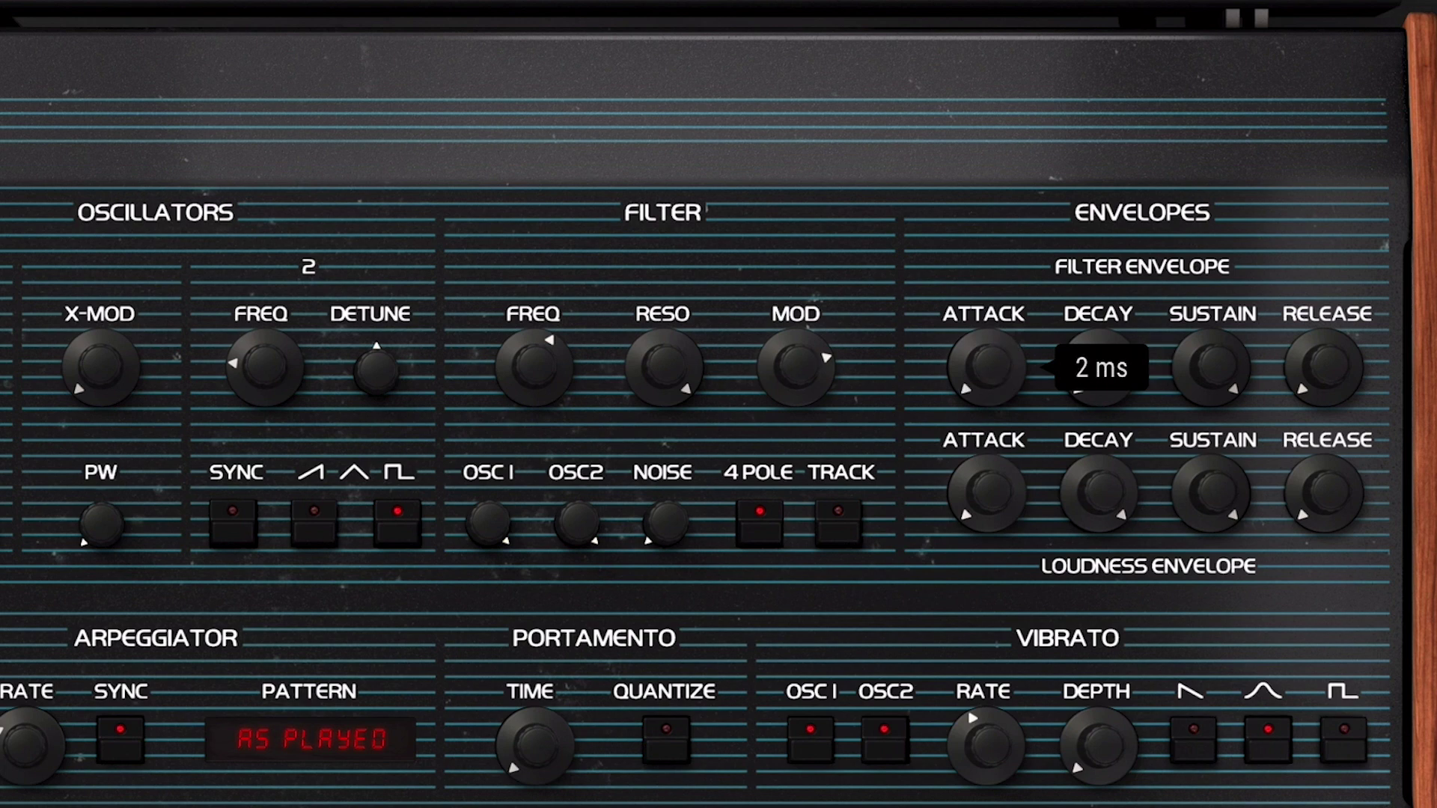
- Set the filter envelope decay near 416 ms and the loudness decay to about 247 ms
{"action": "left_click_drag", "start_coordinate": [1100, 408], "coordinate": [1100, 378]}
{"action": "left_click_drag", "start_coordinate": [1095, 443], "coordinate": [1095, 479]}
{"action": "left_click_drag", "start_coordinate": [1115, 404], "coordinate": [1116, 419]}
{"action": "left_click_drag", "start_coordinate": [1096, 496], "coordinate": [1096, 517]}
{"action": "left_click_drag", "start_coordinate": [1117, 408], "coordinate": [1126, 371]}
- Lengthen the filter envelope release to about 3.1 s and loudness release to about 7.6 s
{"action": "mouse_move", "coordinate": [1330, 367]}
{"action": "left_mouse_down"}
{"action": "mouse_move", "coordinate": [1330, 337]}
{"action": "mouse_move", "coordinate": [1333, 395]}
{"action": "left_mouse_up"}
{"action": "mouse_move", "coordinate": [1325, 521]}
{"action": "left_mouse_down"}
{"action": "mouse_move", "coordinate": [1325, 494]}
{"action": "mouse_move", "coordinate": [1325, 521]}
{"action": "left_mouse_up"}
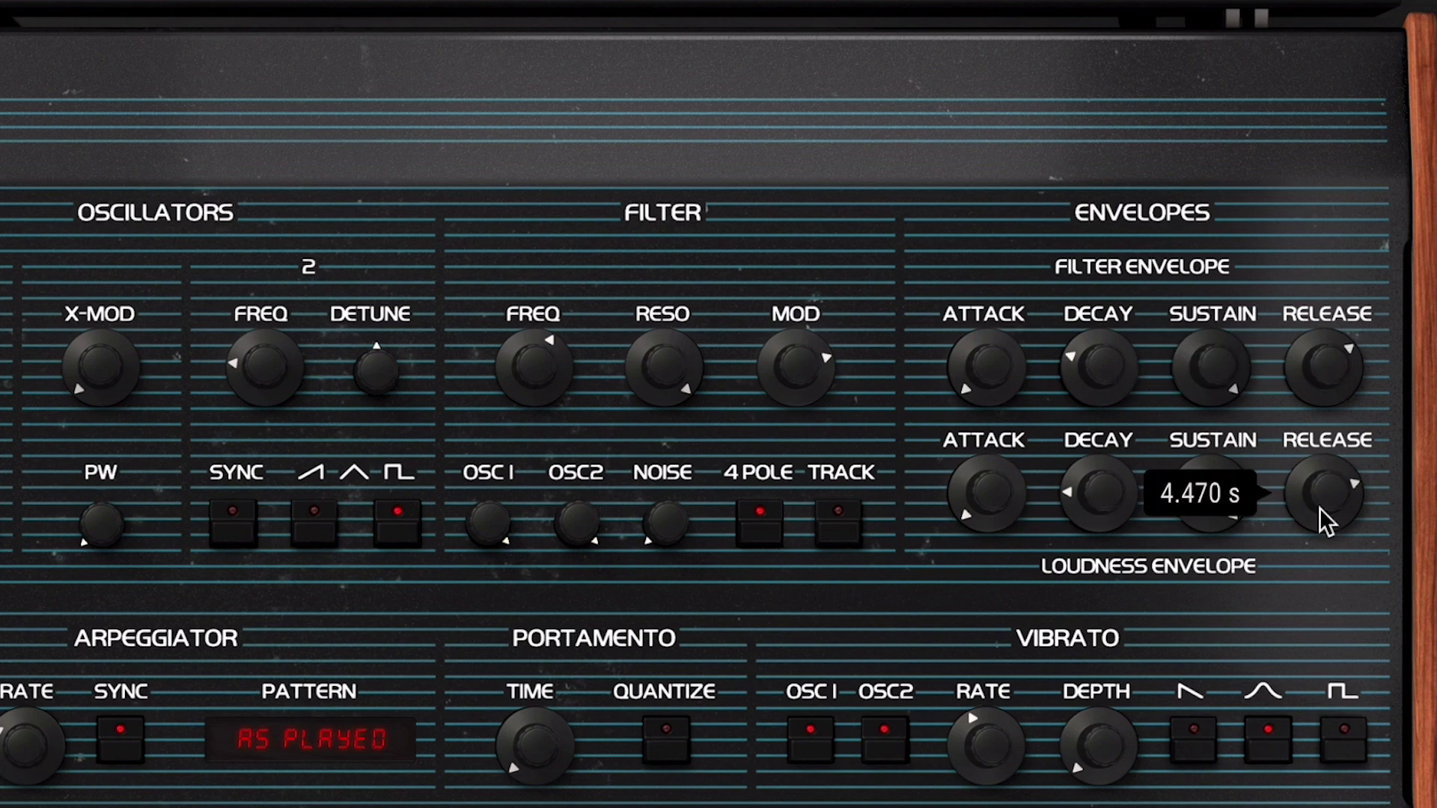
{"action": "mouse_move", "coordinate": [987, 367]}
{"action": "left_mouse_down"}
{"action": "mouse_move", "coordinate": [987, 315]}
{"action": "mouse_move", "coordinate": [1008, 374]}
{"action": "left_mouse_up"}
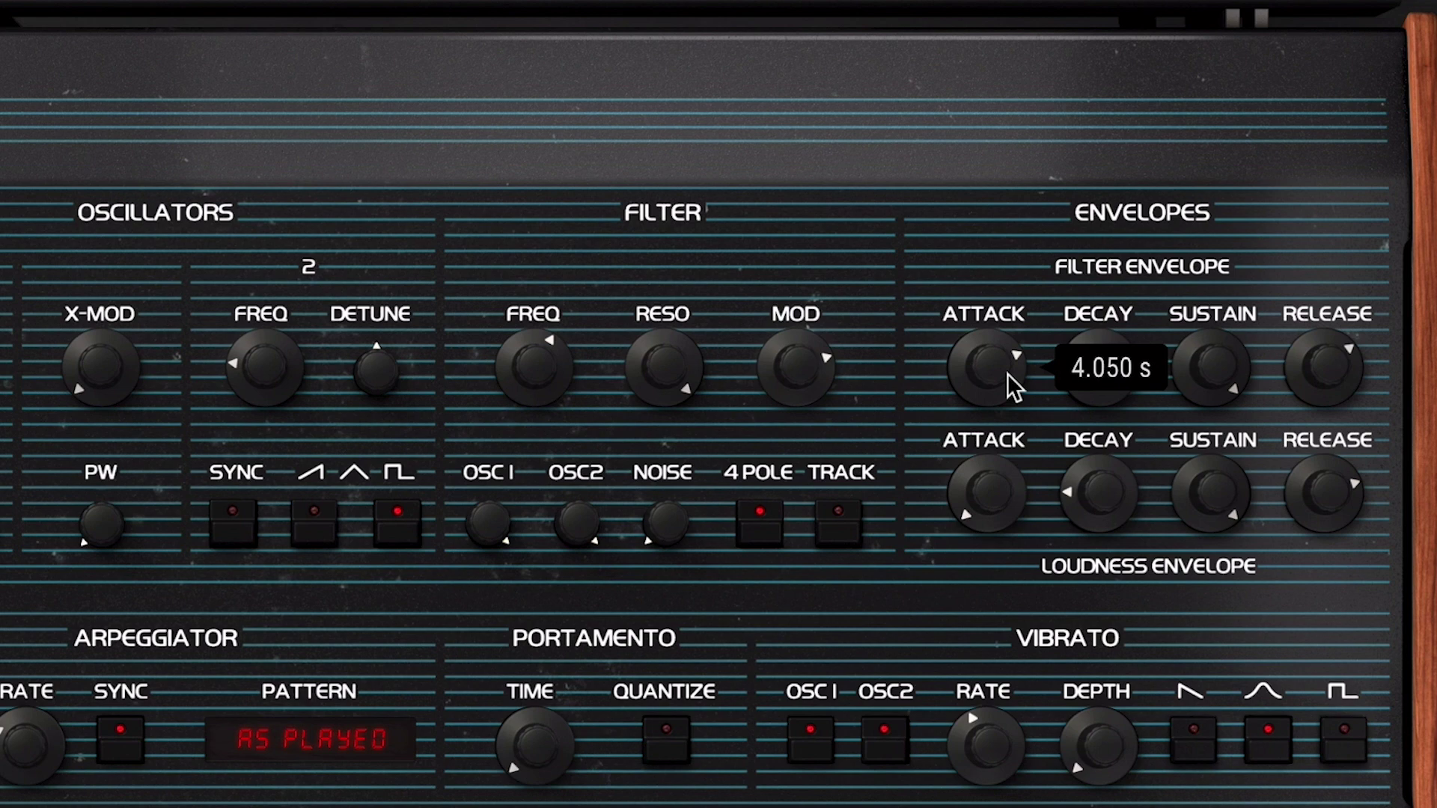
{"action": "left_click_drag", "start_coordinate": [1007, 374], "coordinate": [1008, 390]}
{"action": "left_click_drag", "start_coordinate": [1325, 386], "coordinate": [1325, 411]}
{"action": "left_click_drag", "start_coordinate": [1325, 479], "coordinate": [1323, 608]}
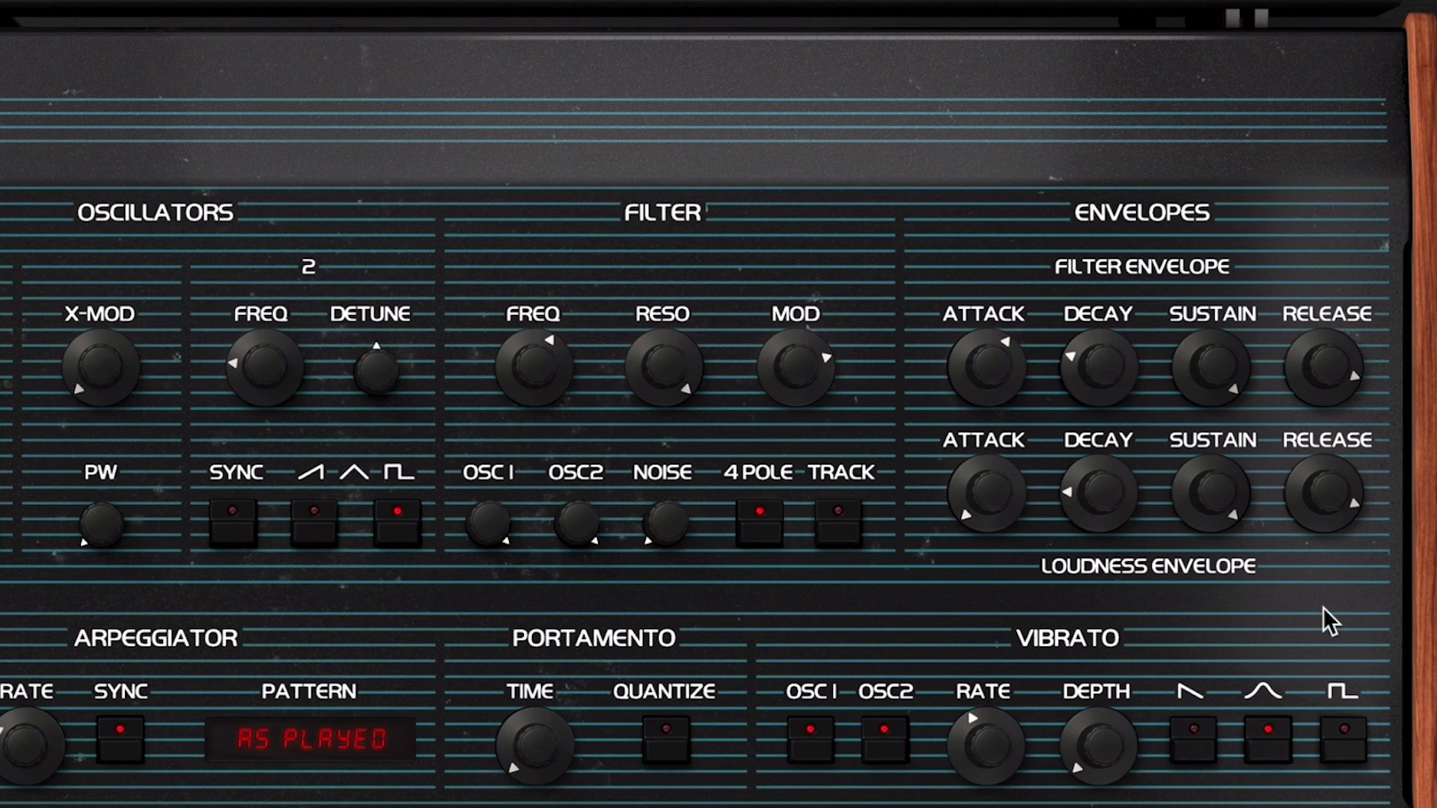
- Shorten the releases slightly (filter about 5.8 s) and set square vibrato at about 0.108 depth
{"action": "left_click_drag", "start_coordinate": [1326, 459], "coordinate": [1319, 487]}
{"action": "left_click_drag", "start_coordinate": [1325, 375], "coordinate": [1325, 386]}
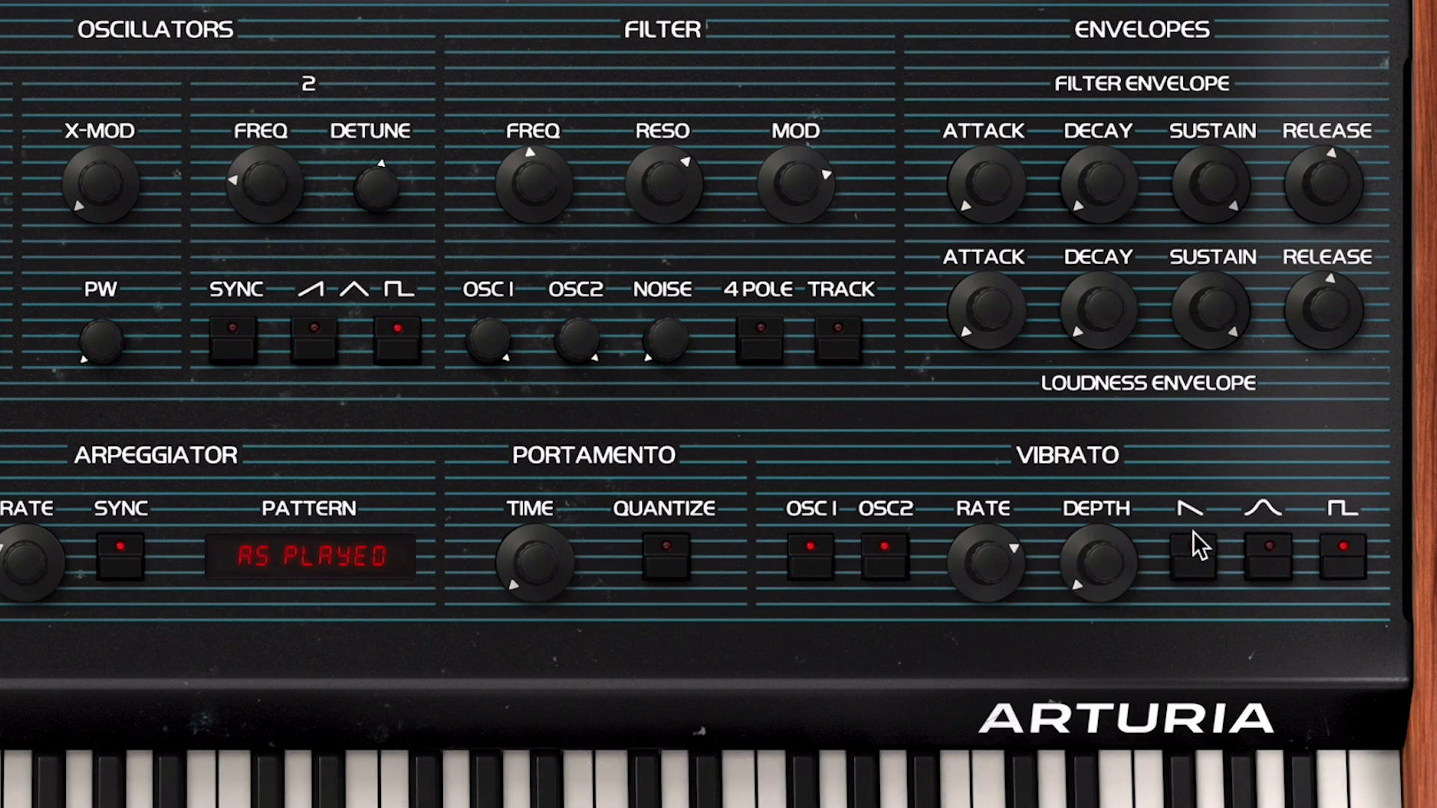
{"action": "left_click", "coordinate": [1190, 560]}
{"action": "left_click_drag", "start_coordinate": [1120, 587], "coordinate": [1208, 566]}
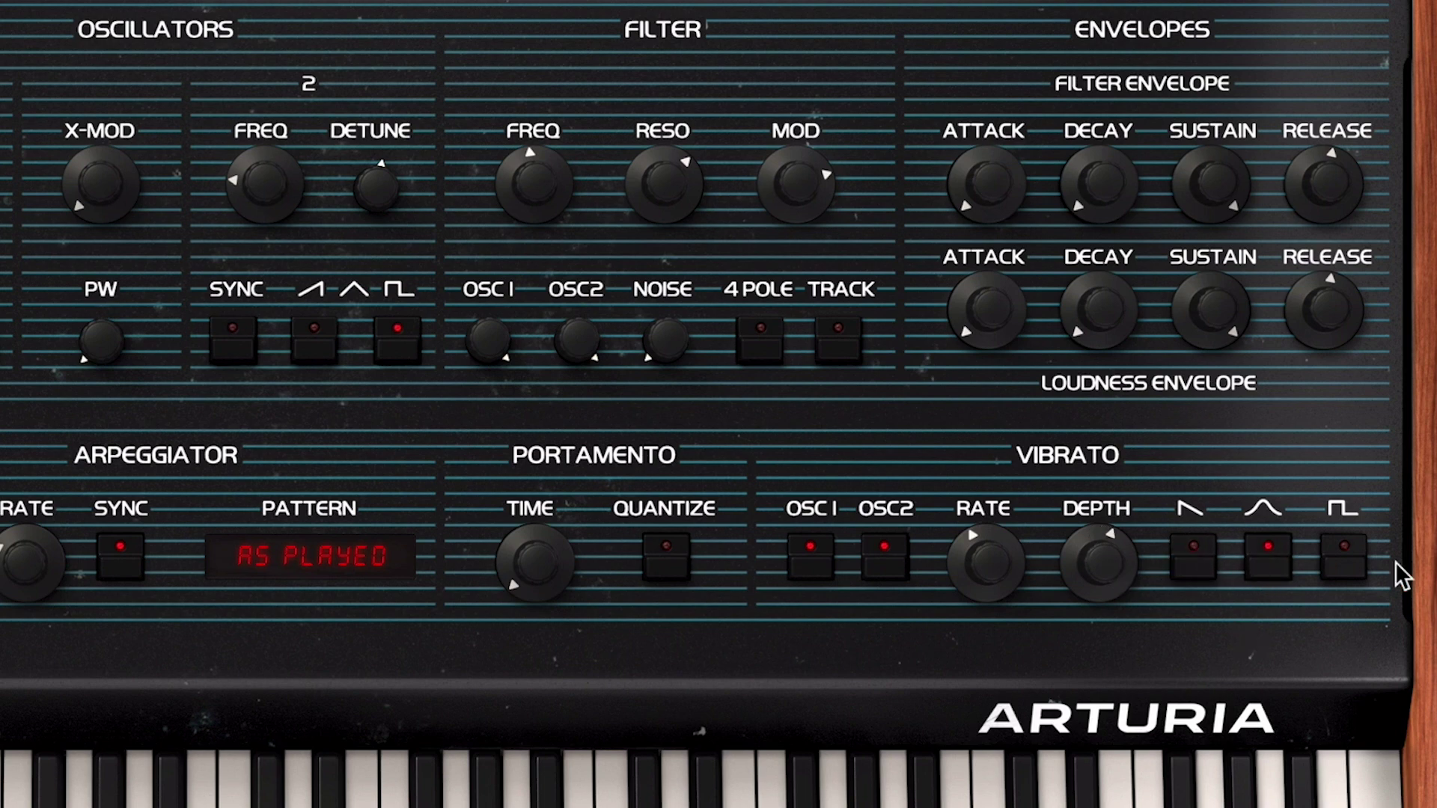
{"action": "left_click", "coordinate": [1348, 562]}
{"action": "left_click_drag", "start_coordinate": [1106, 546], "coordinate": [1149, 545]}
- Exclude oscillator 2 from vibrato, restore its filter level to full, and trim vibrato depth to about 0.062
{"action": "left_click", "coordinate": [880, 554]}
{"action": "left_click_drag", "start_coordinate": [558, 341], "coordinate": [558, 404]}
{"action": "double_click", "coordinate": [578, 340]}
{"action": "scroll", "coordinate": [497, 356], "scroll_direction": "down", "scroll_amount": 8}
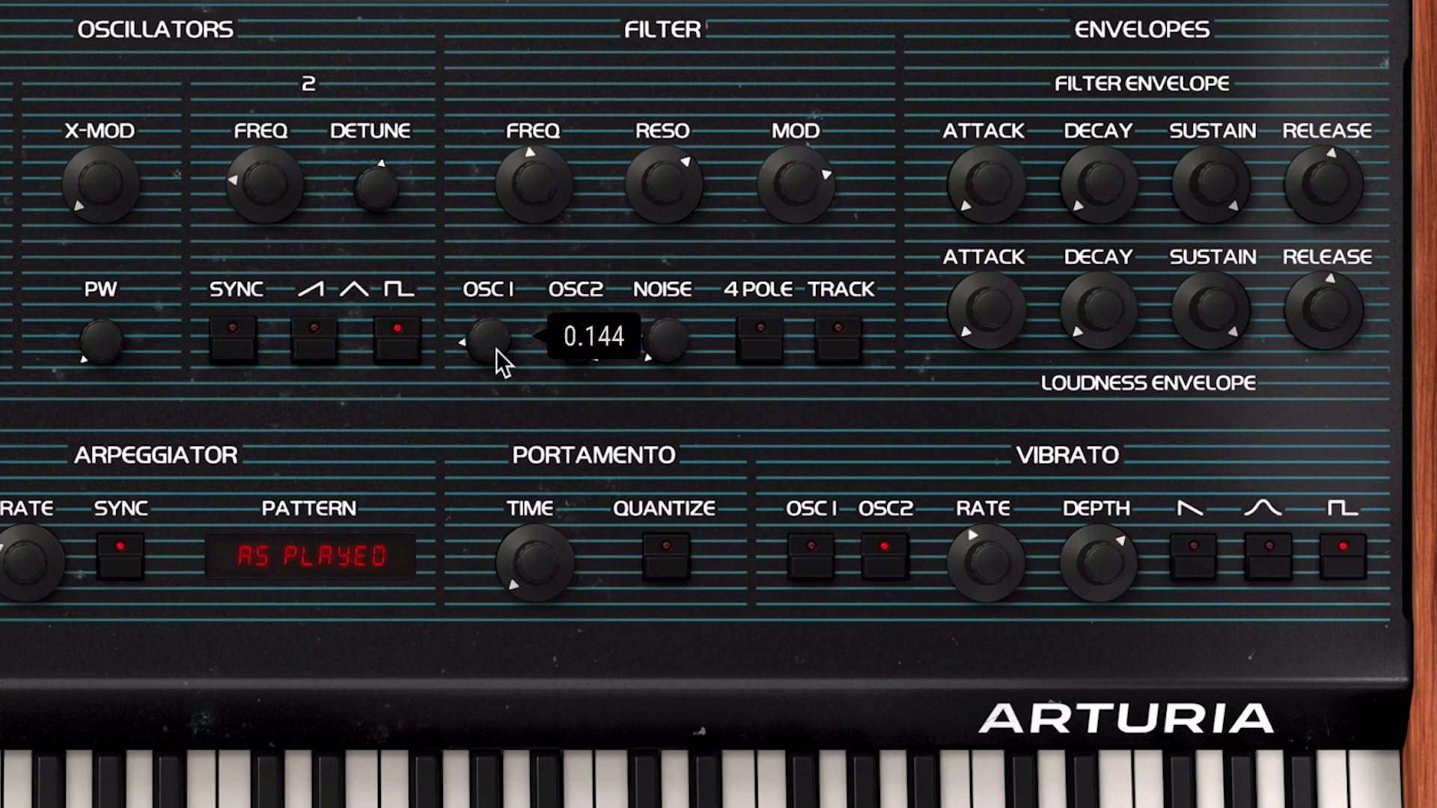
{"action": "scroll", "coordinate": [524, 369], "scroll_direction": "up", "scroll_amount": 8}
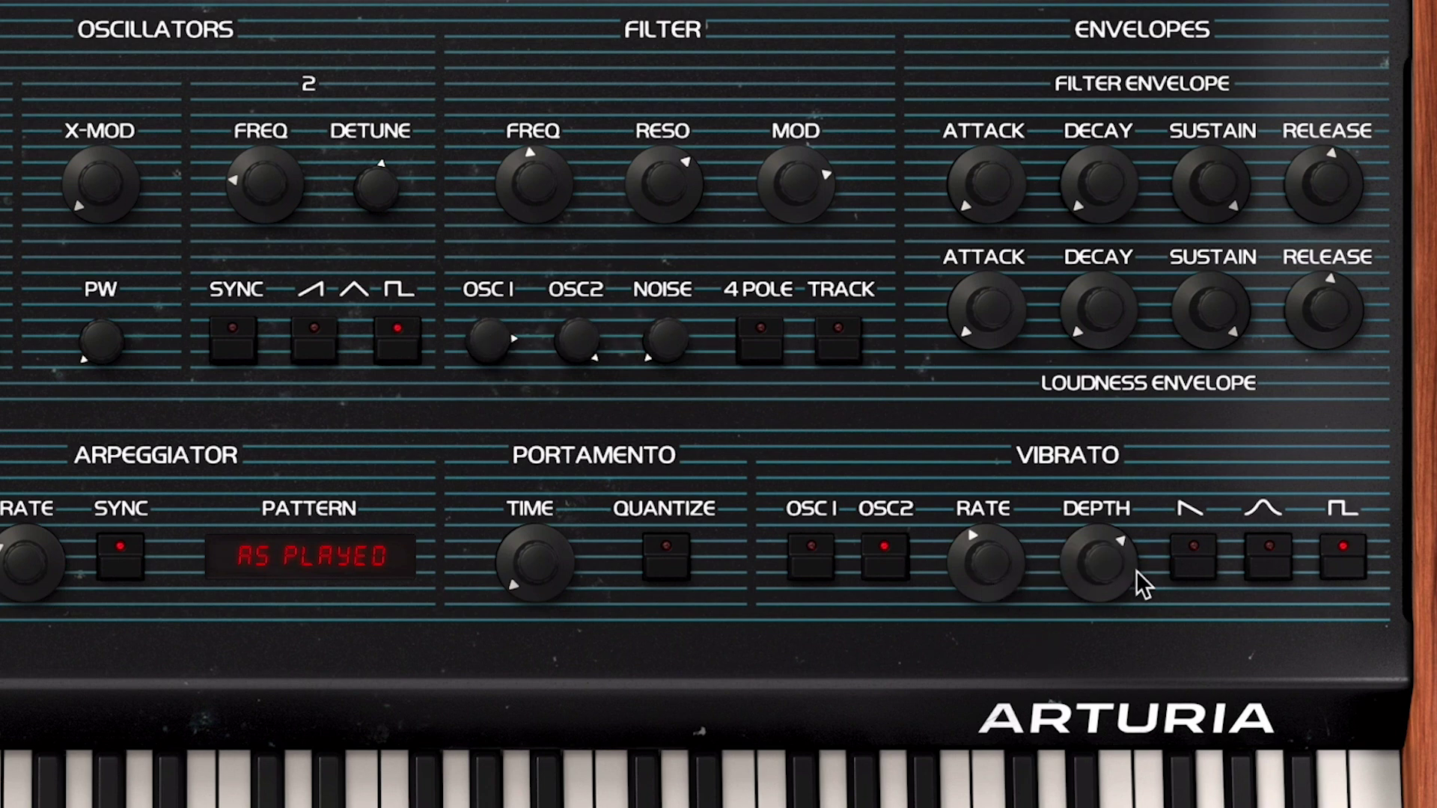
{"action": "scroll", "coordinate": [1117, 590], "scroll_direction": "down", "scroll_amount": 8}
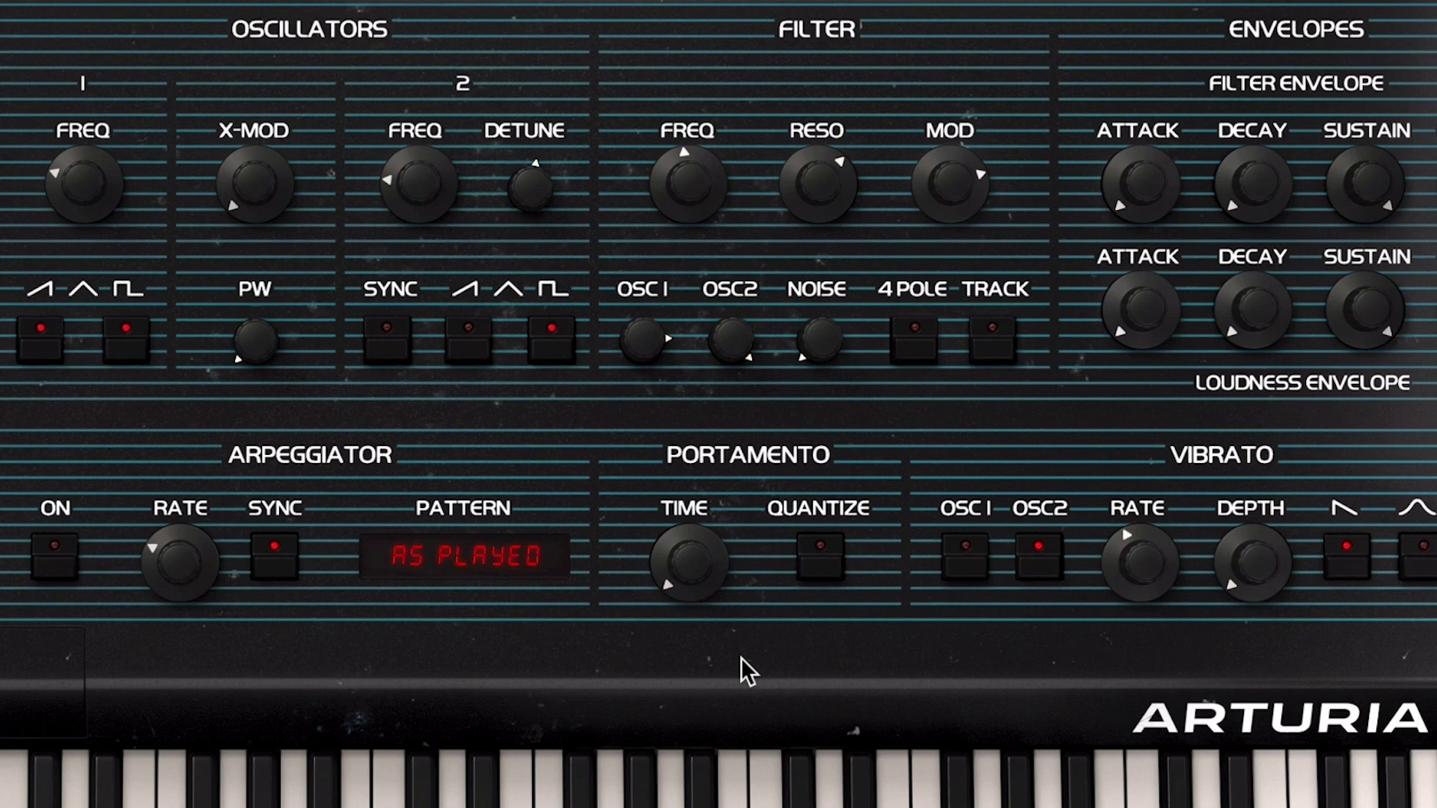
- Raise the portamento time from a slight glide up to about 1.35 s/octave
{"action": "left_click_drag", "start_coordinate": [690, 580], "coordinate": [689, 560]}
{"action": "left_click_drag", "start_coordinate": [707, 570], "coordinate": [707, 516]}
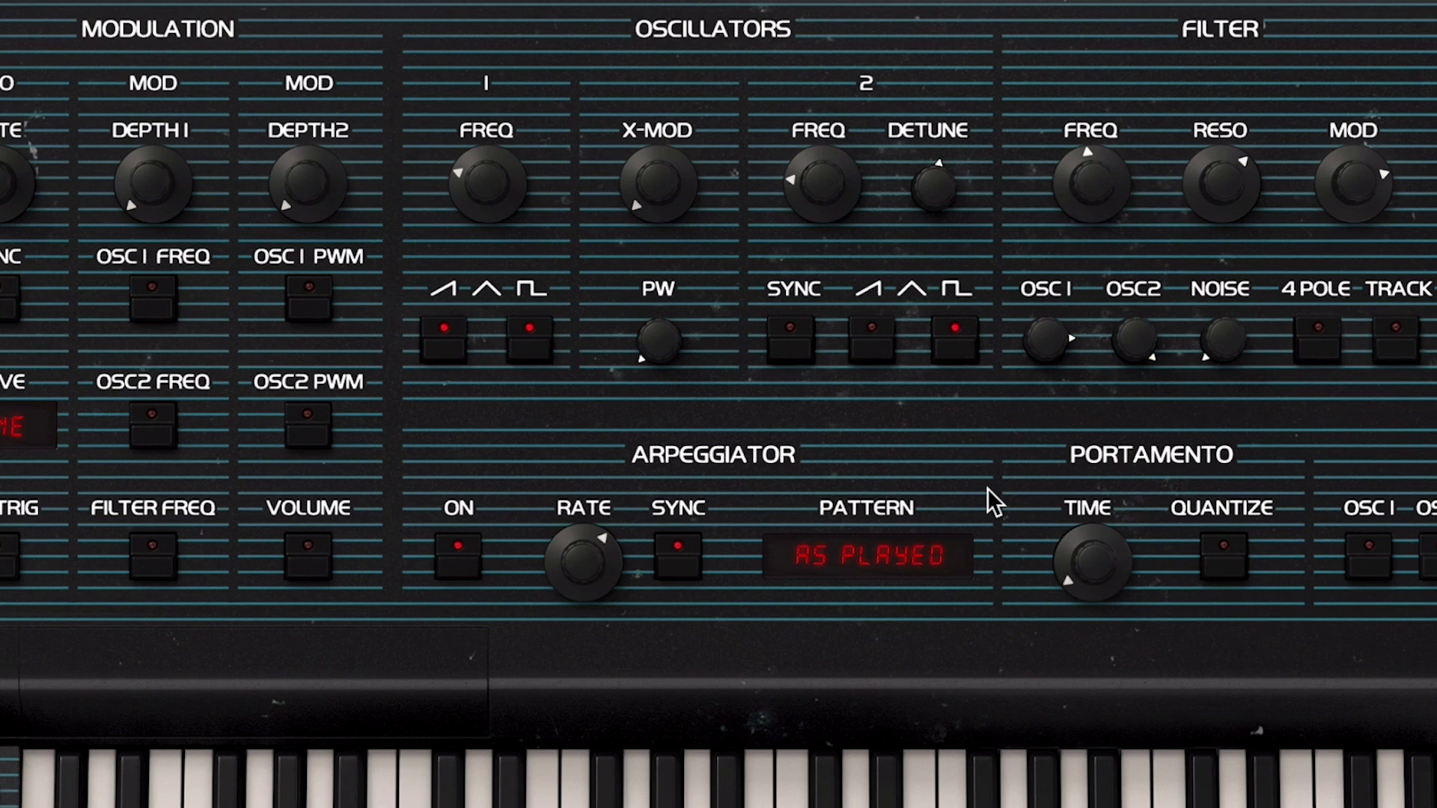
- Try the arpeggiator rate at 1/12 bar and free-running near 7.8 Hz, then re-sync it to tempo
{"action": "mouse_move", "coordinate": [566, 561]}
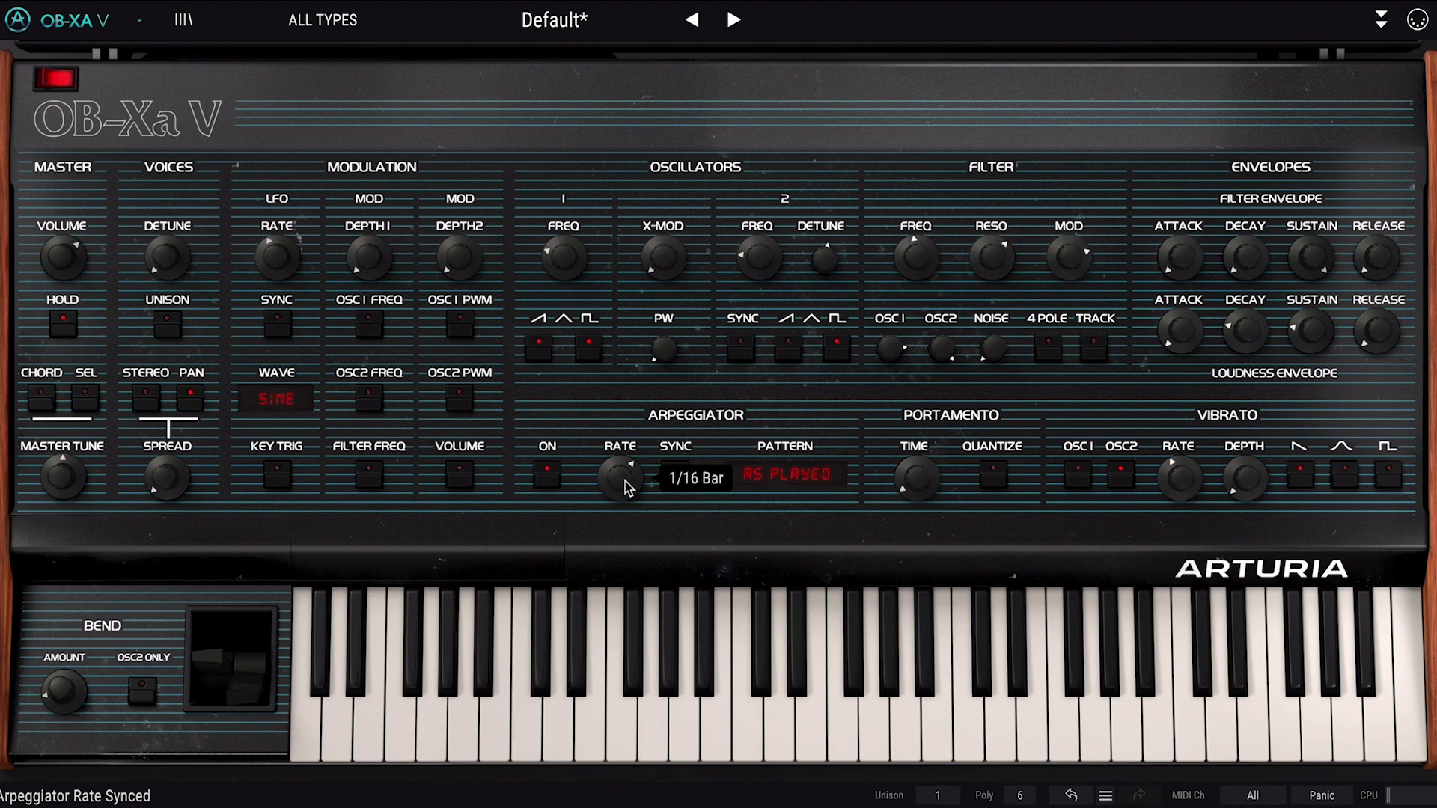
{"action": "left_click_drag", "start_coordinate": [620, 478], "coordinate": [620, 491]}
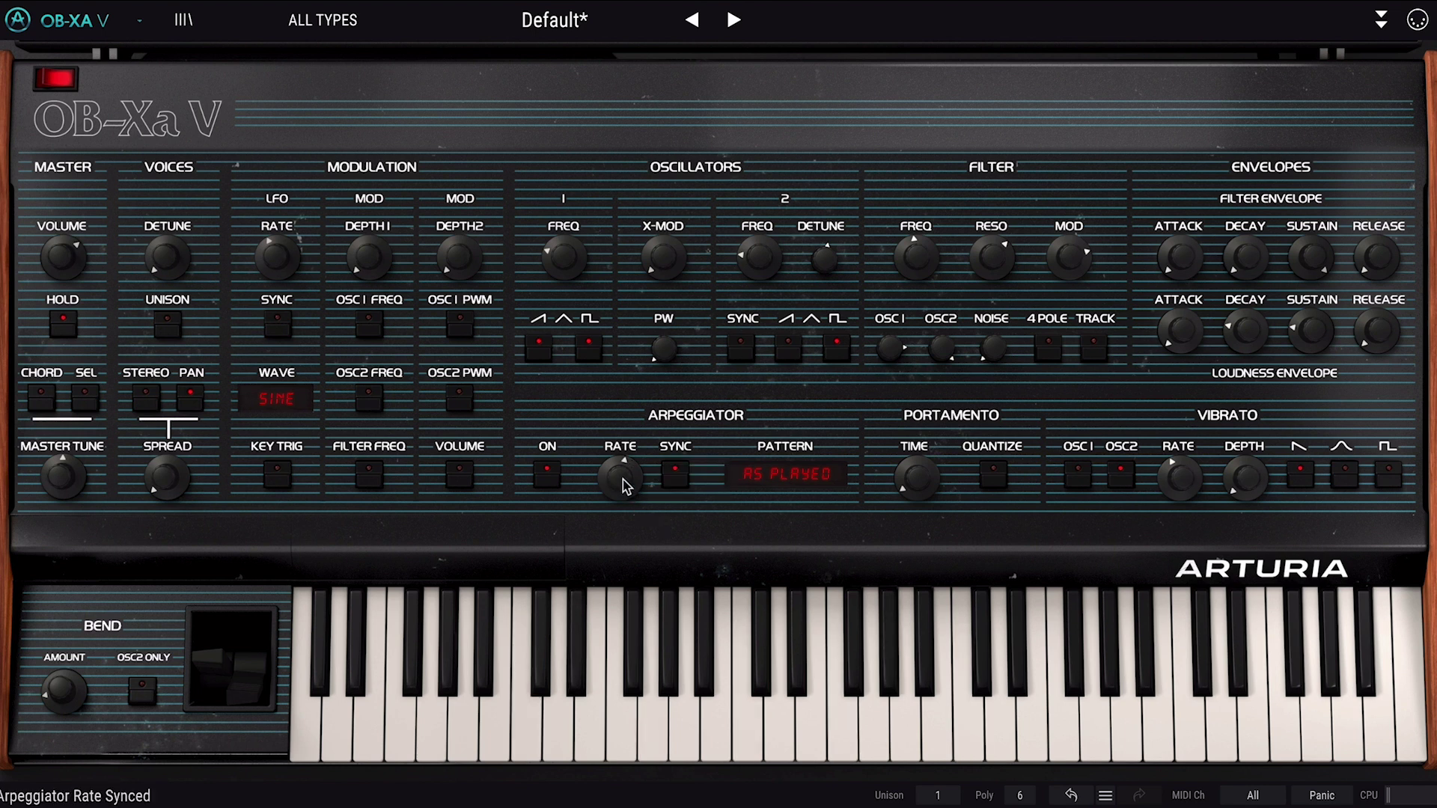
{"action": "left_click", "coordinate": [679, 476]}
{"action": "mouse_move", "coordinate": [620, 478]}
{"action": "left_mouse_down"}
{"action": "mouse_move", "coordinate": [620, 430]}
{"action": "mouse_move", "coordinate": [620, 458]}
{"action": "left_mouse_up"}
{"action": "left_click", "coordinate": [679, 476]}
{"action": "scroll", "coordinate": [618, 485], "scroll_direction": "up", "scroll_amount": 1}
{"action": "scroll", "coordinate": [618, 485], "scroll_direction": "up", "scroll_amount": 1}
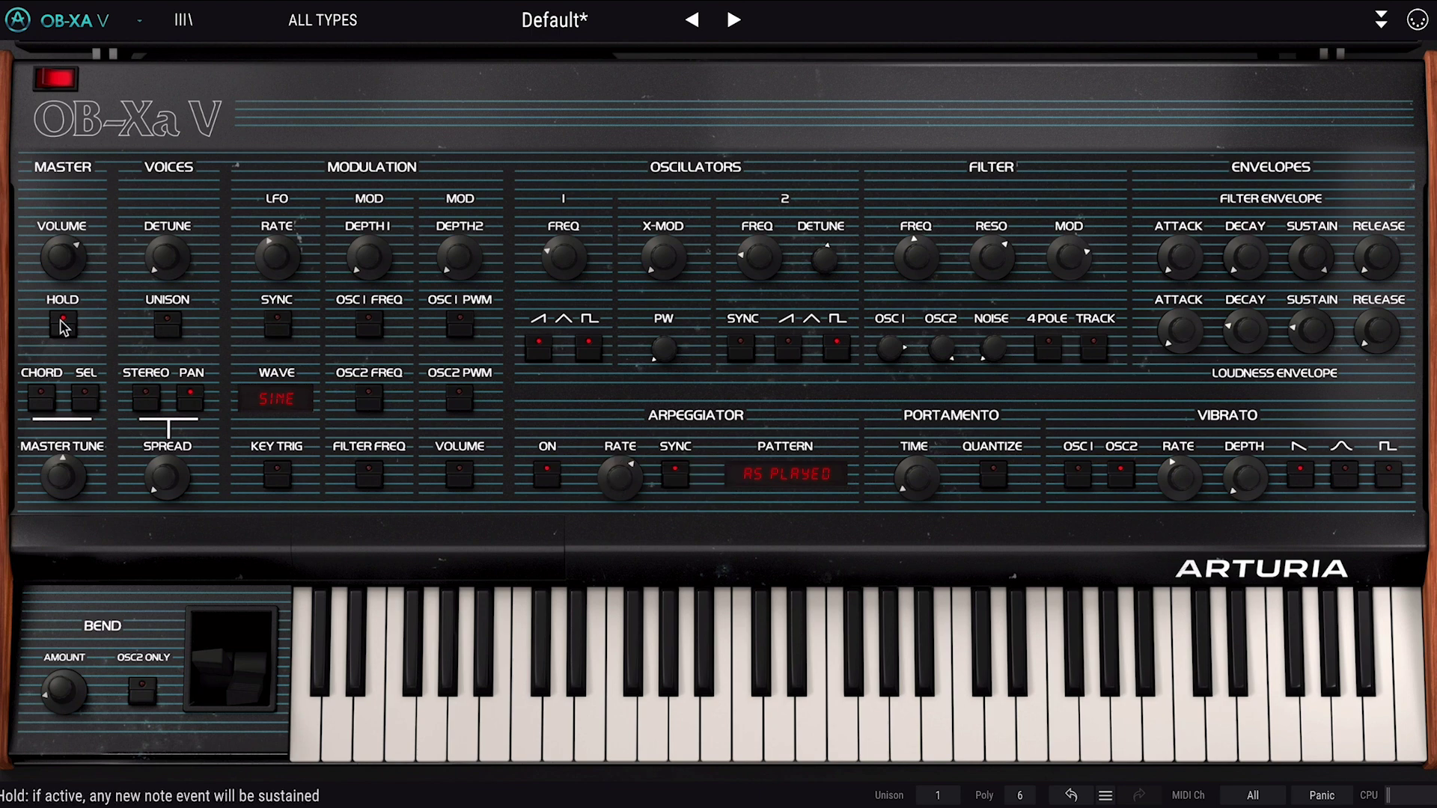
- Audition the Up, Down and Up-Down 1 arpeggio patterns, returning to As played
{"action": "left_click", "coordinate": [795, 479]}
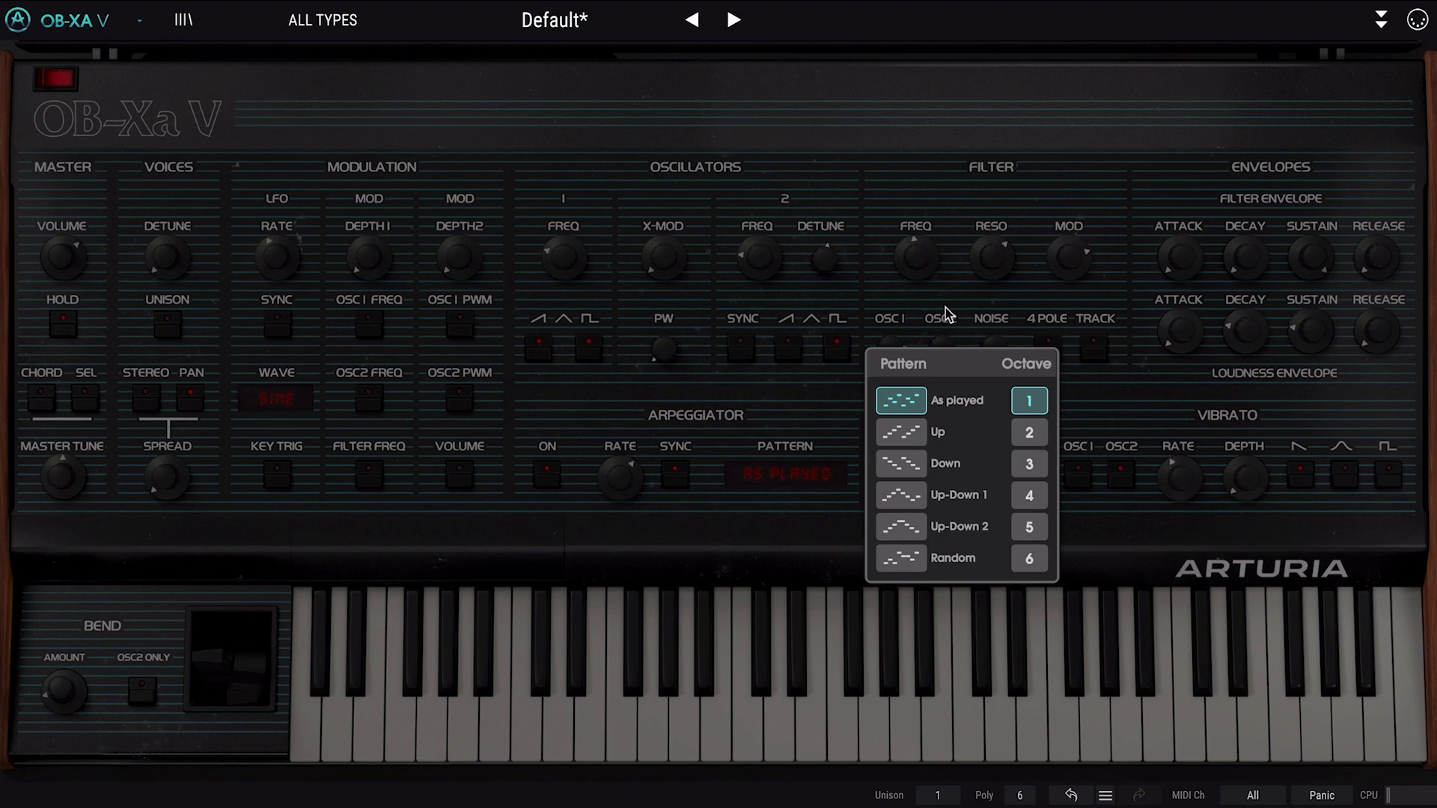
{"action": "left_click", "coordinate": [902, 436]}
{"action": "left_click", "coordinate": [904, 463]}
{"action": "left_click", "coordinate": [906, 497]}
{"action": "left_click", "coordinate": [916, 403]}
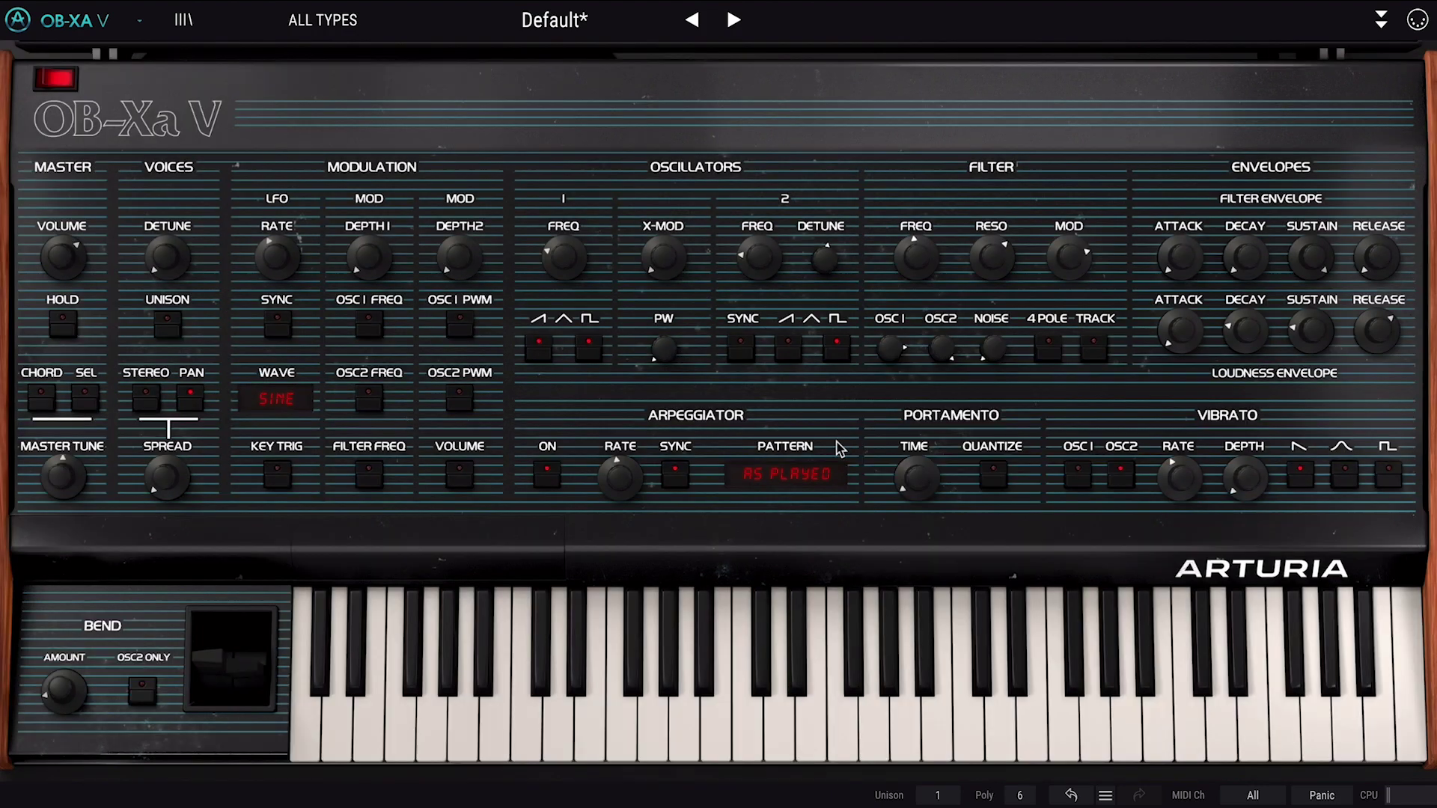
- Set the arpeggio to a Random pattern over 4 octaves at a 1/6 bar rate
{"action": "left_click", "coordinate": [790, 479]}
{"action": "left_click", "coordinate": [898, 558]}
{"action": "left_click", "coordinate": [1031, 497]}
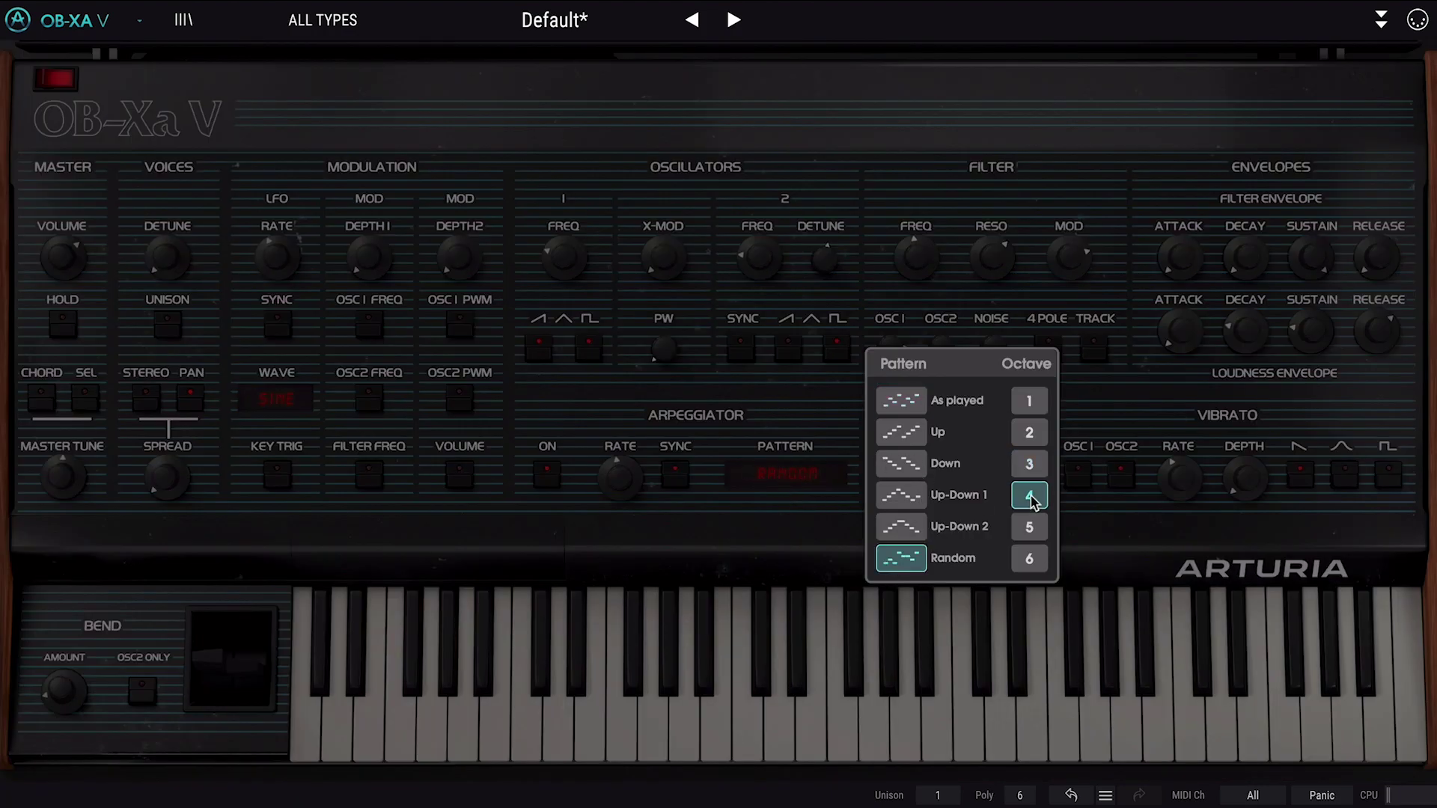
{"action": "left_click", "coordinate": [761, 385]}
{"action": "left_click_drag", "start_coordinate": [618, 473], "coordinate": [618, 489]}
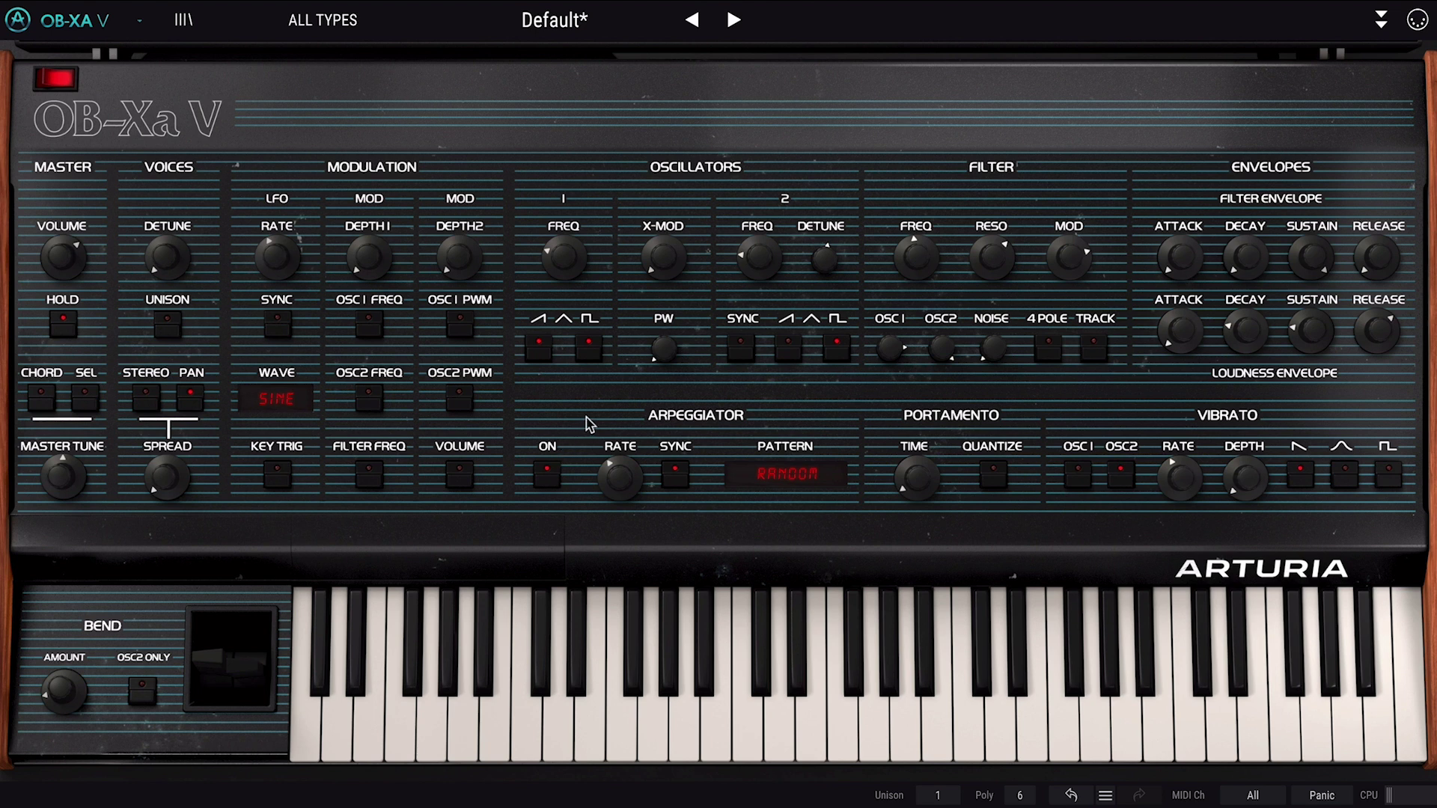
- Run the unsynced arpeggiator at about 2 Hz and confirm the pattern remains Random
{"action": "scroll", "coordinate": [610, 479], "scroll_direction": "up", "scroll_amount": 2}
{"action": "left_click_drag", "start_coordinate": [622, 483], "coordinate": [621, 494]}
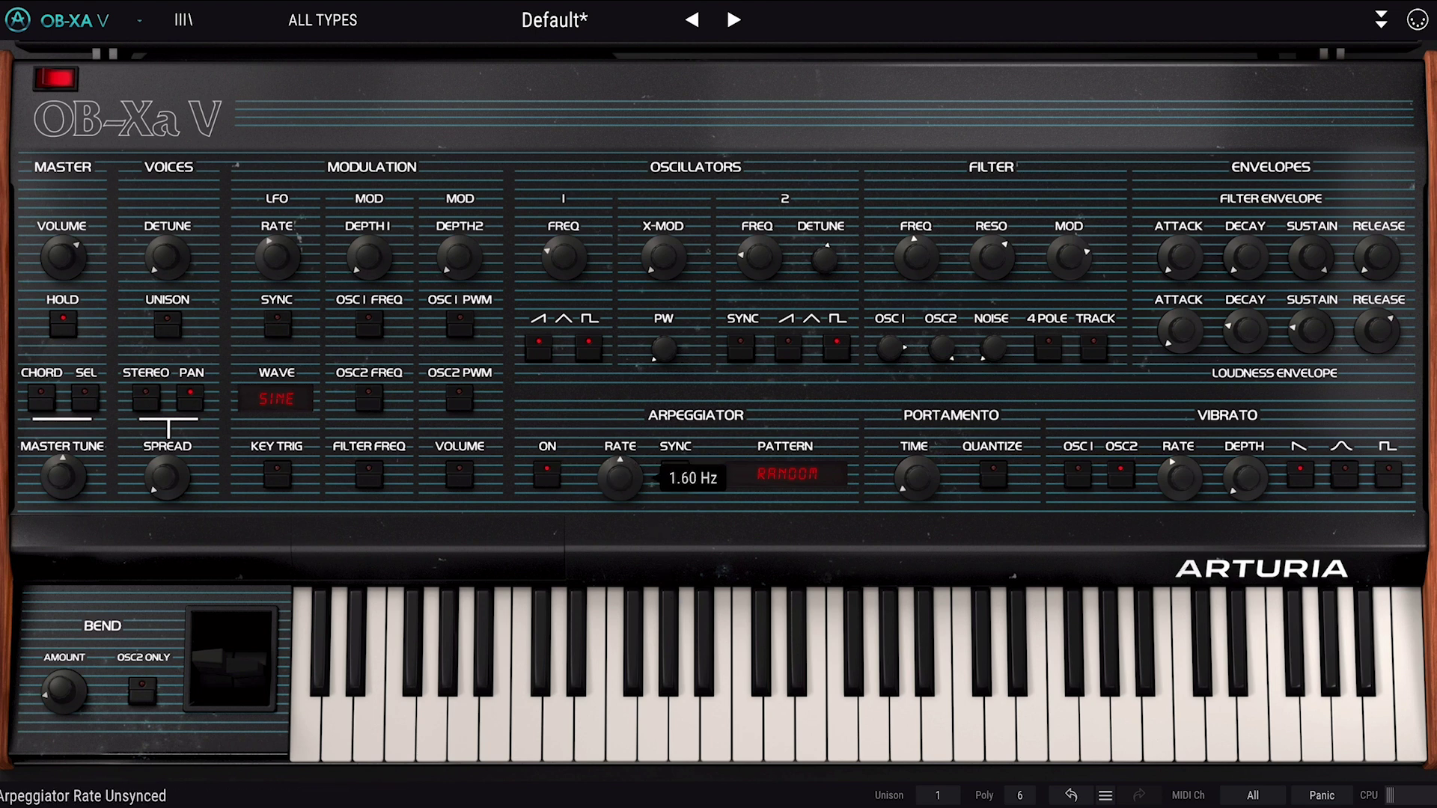
{"action": "scroll", "coordinate": [620, 478], "scroll_direction": "up", "scroll_amount": 2}
{"action": "left_click", "coordinate": [801, 475]}
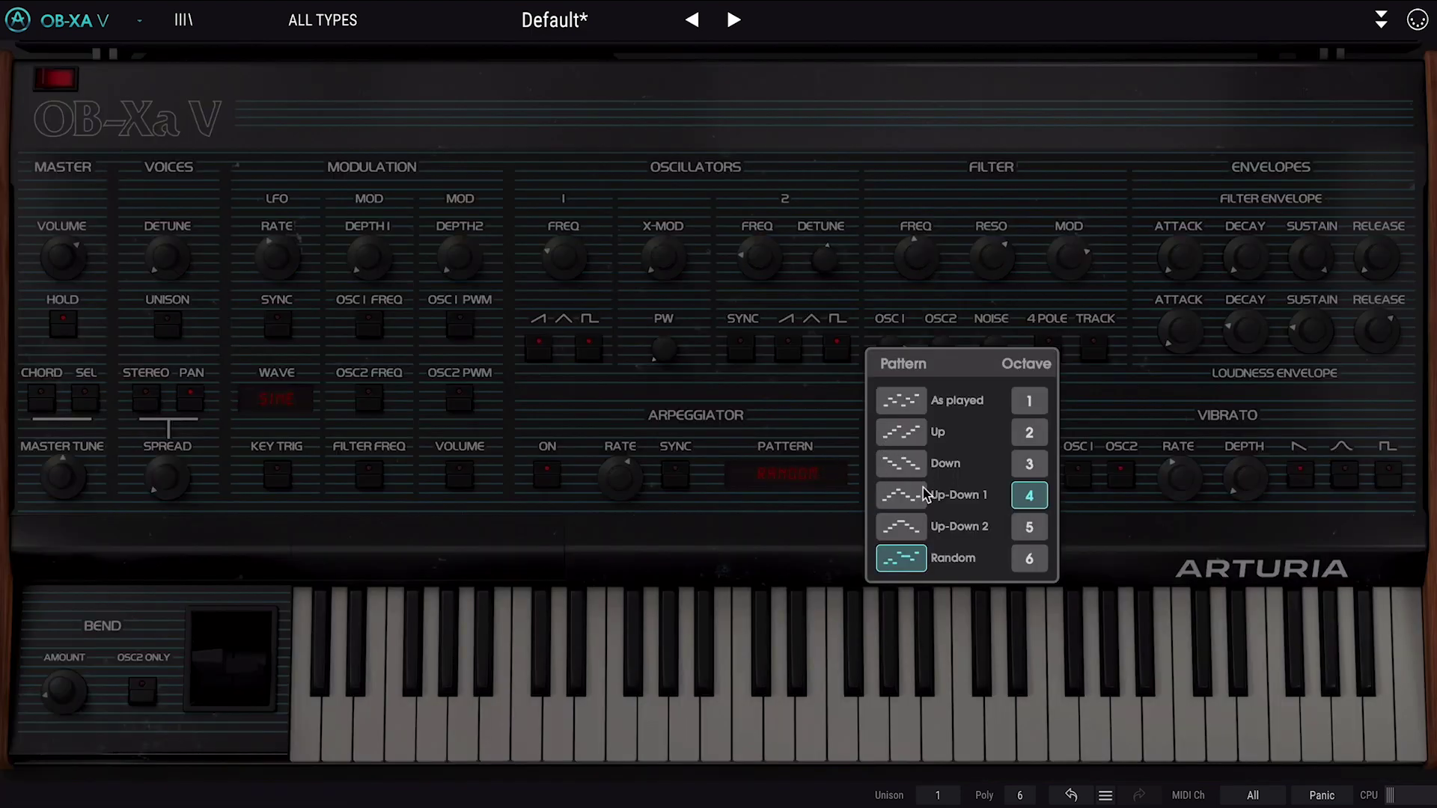
{"action": "left_click", "coordinate": [857, 419]}
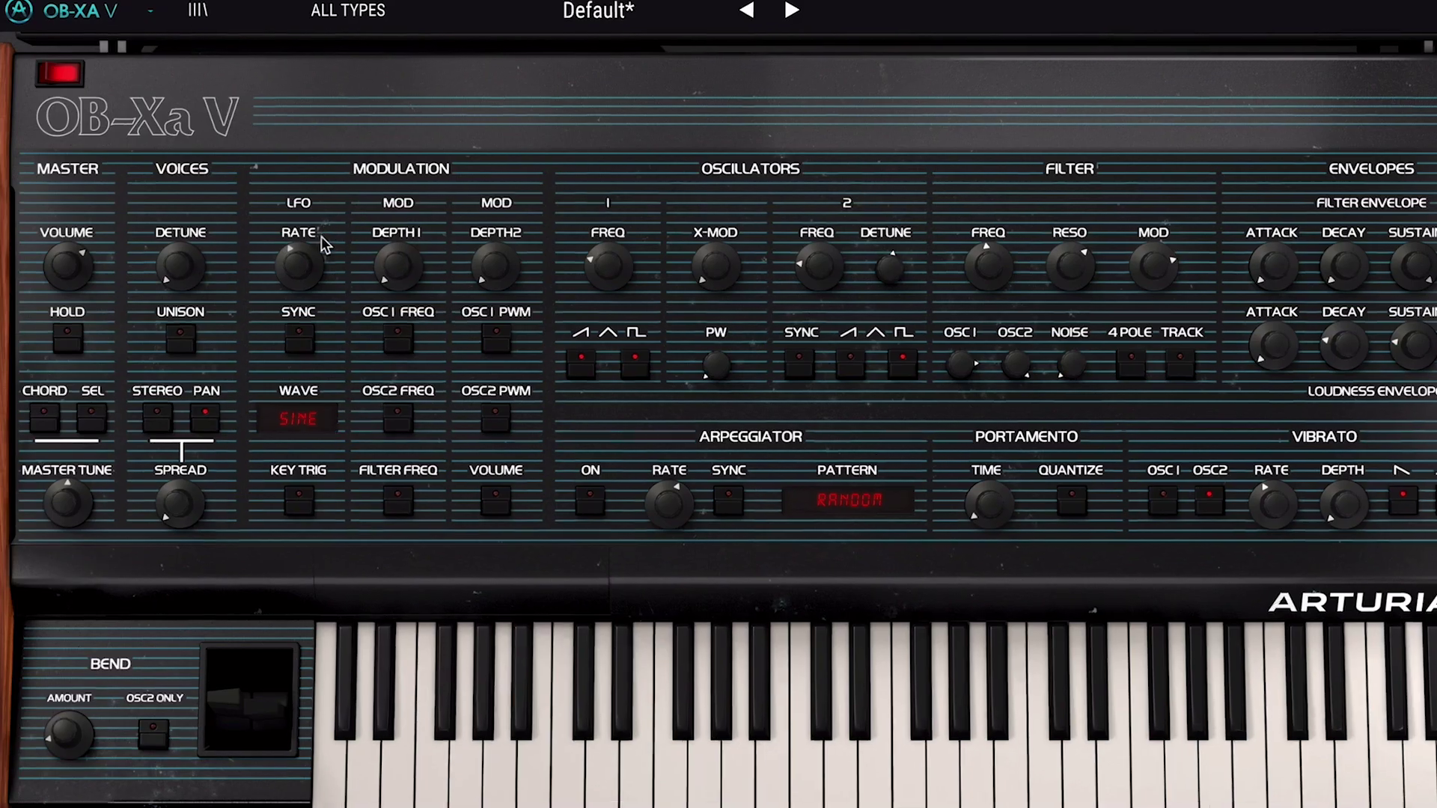
- Sync the LFO to tempo and set its rate to 1/12 bars
{"action": "mouse_move", "coordinate": [295, 265]}
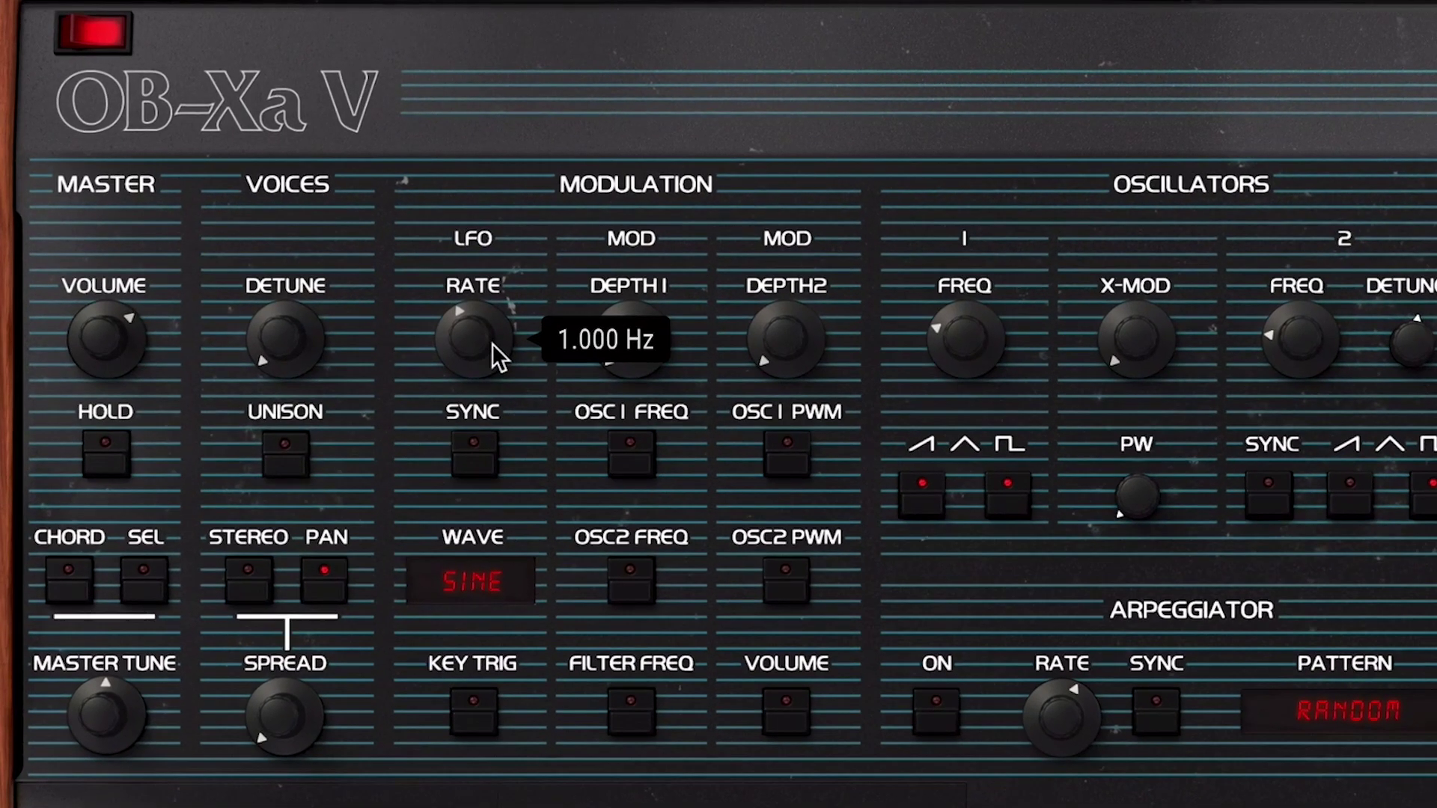
{"action": "mouse_move", "coordinate": [473, 338]}
{"action": "left_click", "coordinate": [474, 454]}
{"action": "left_click_drag", "start_coordinate": [472, 339], "coordinate": [472, 314]}
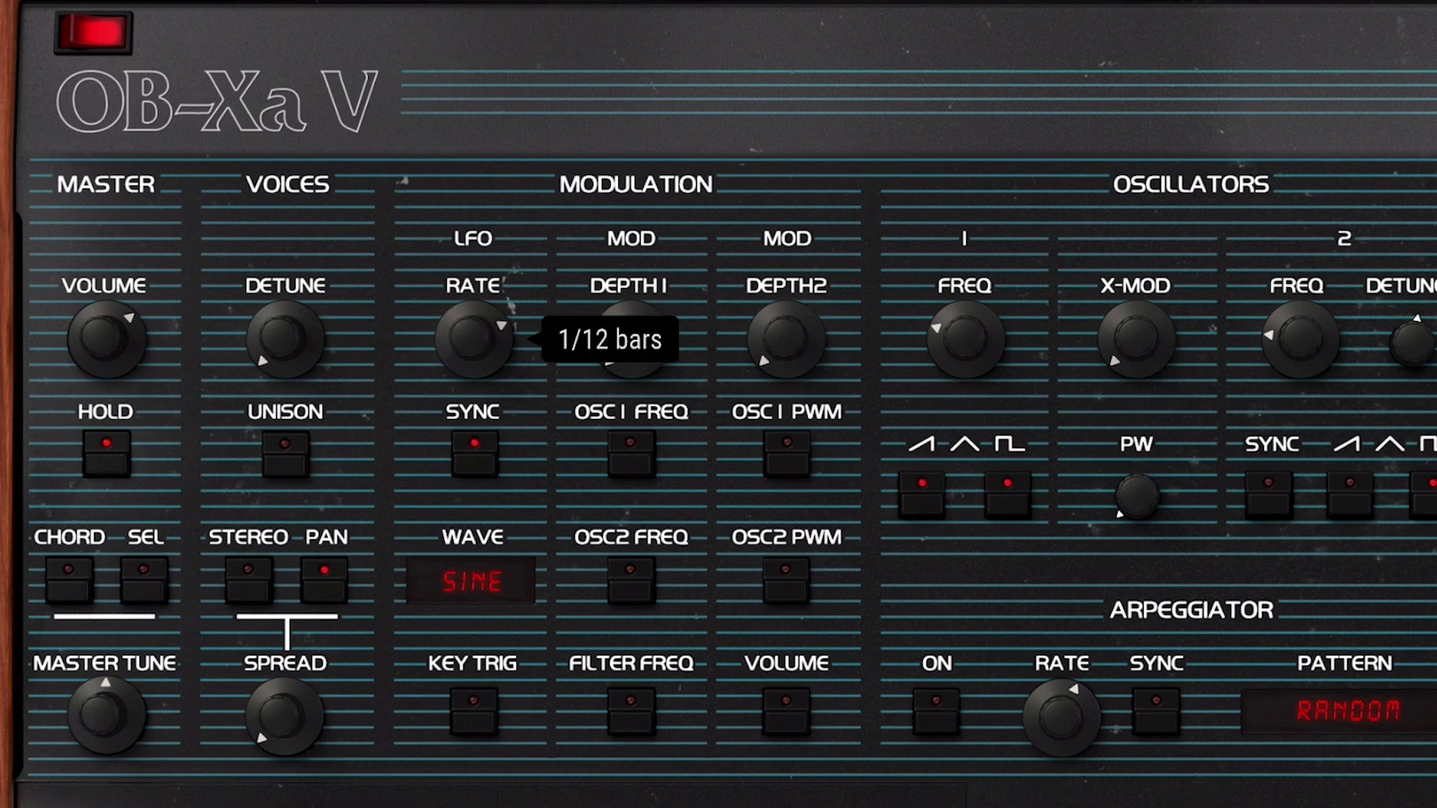
- Switch the LFO wave to S&H SM and turn MOD DEPTH1 fully up
{"action": "left_click", "coordinate": [488, 589]}
{"action": "left_click", "coordinate": [494, 805]}
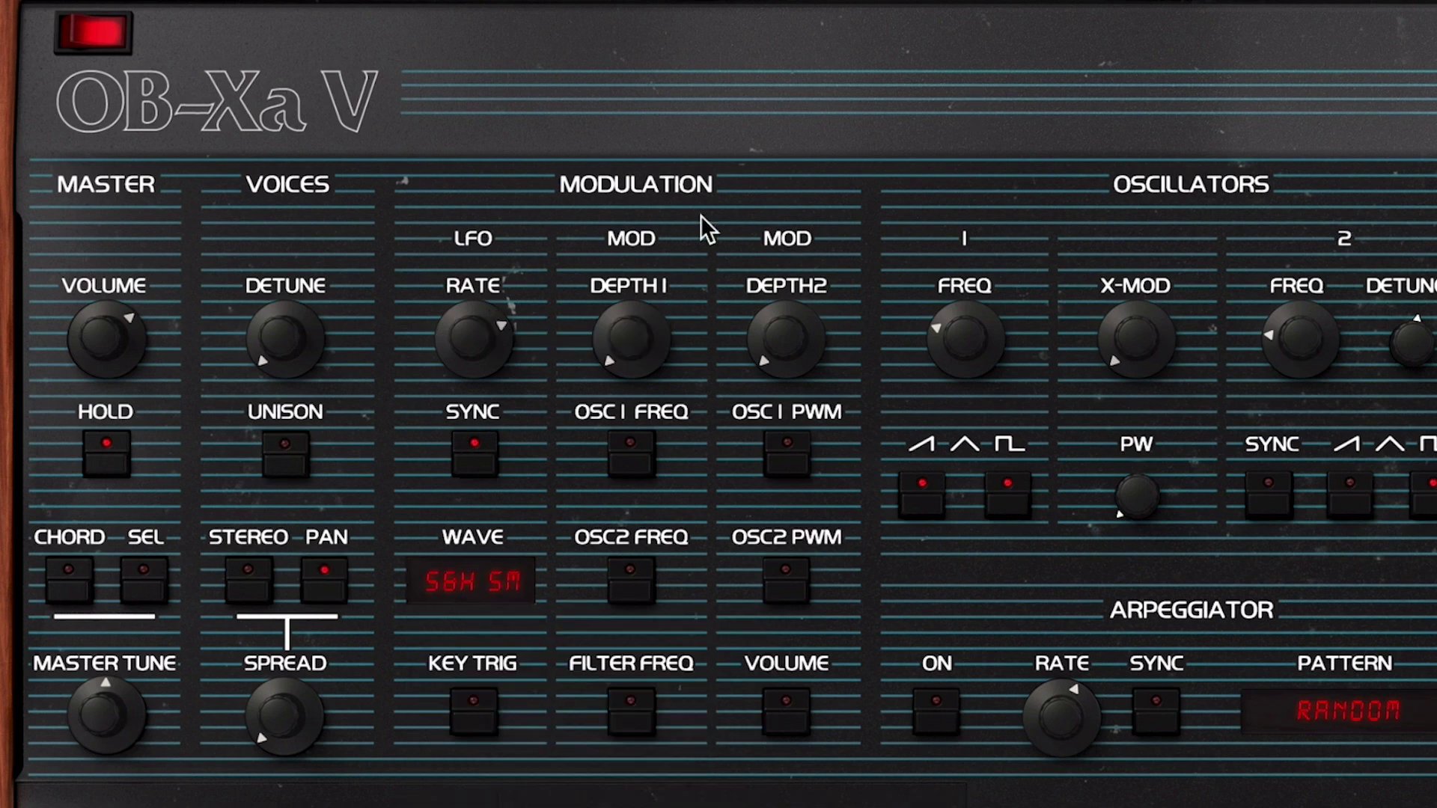
{"action": "left_click_drag", "start_coordinate": [632, 344], "coordinate": [634, 348]}
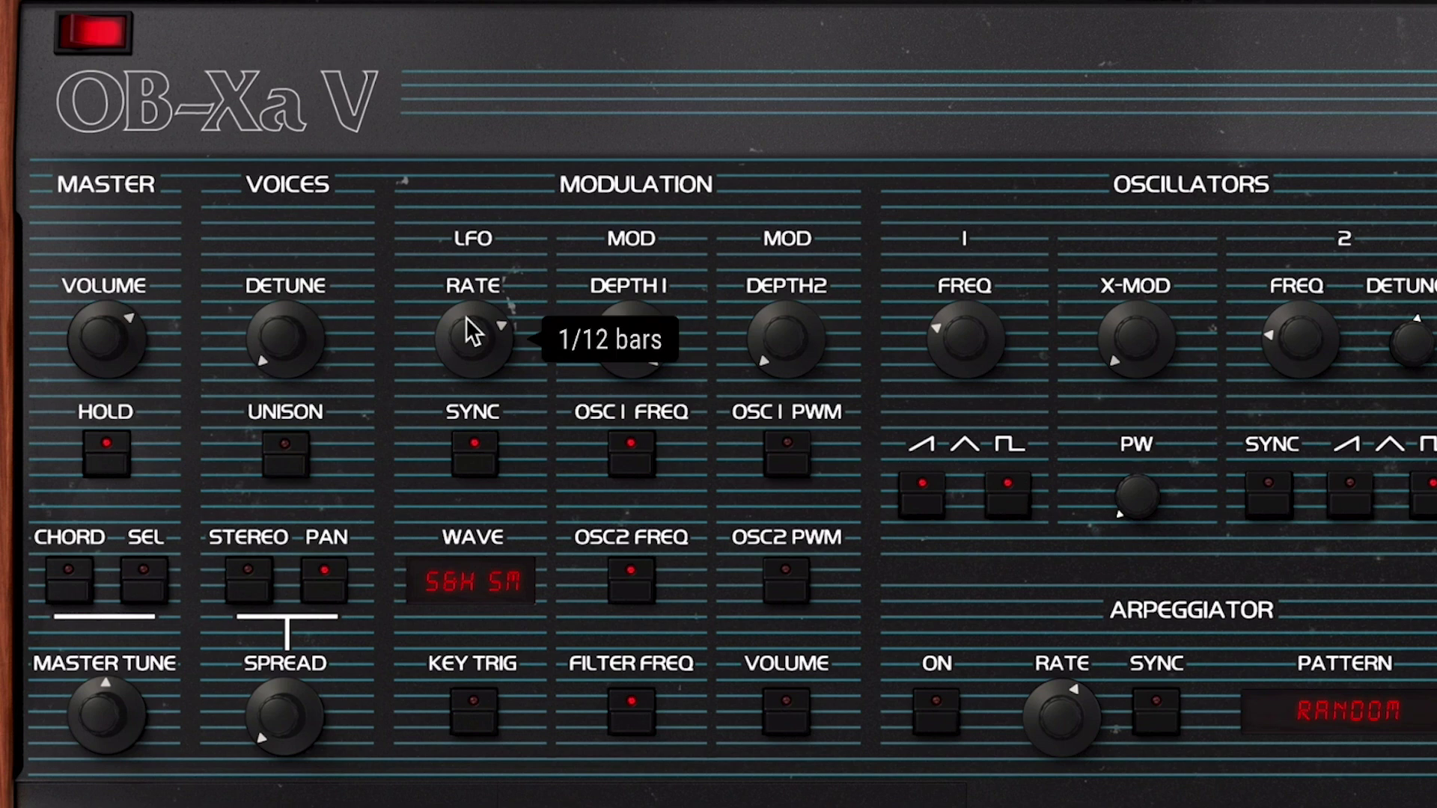
- Lower the LFO RATE knob to 1/8 bars
{"action": "scroll", "coordinate": [465, 317], "scroll_direction": "down", "scroll_amount": 1}
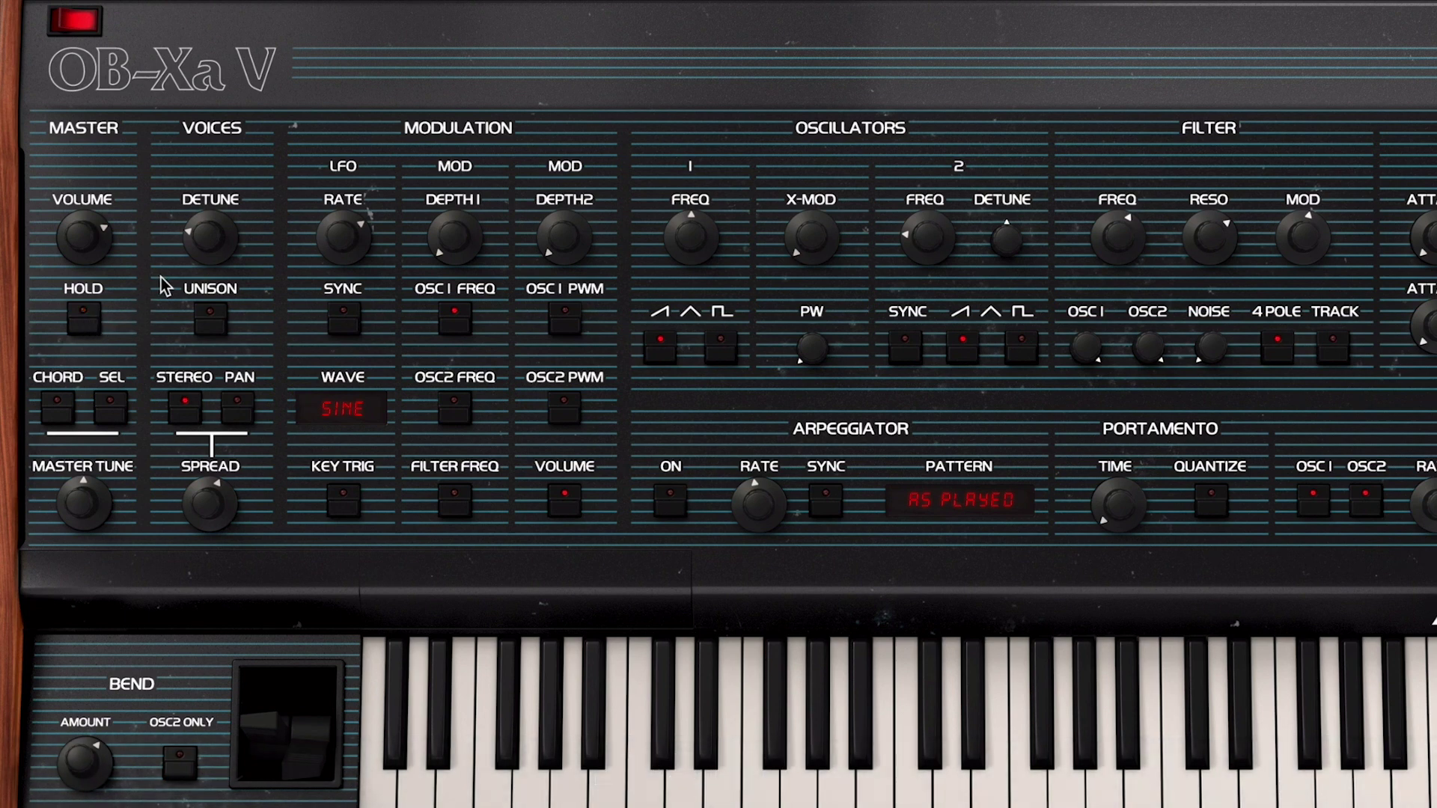
- Enable CHORD mode with a black-key note added to the chord, then toggle it off and back on
{"action": "left_click", "coordinate": [54, 408]}
{"action": "left_click", "coordinate": [118, 406]}
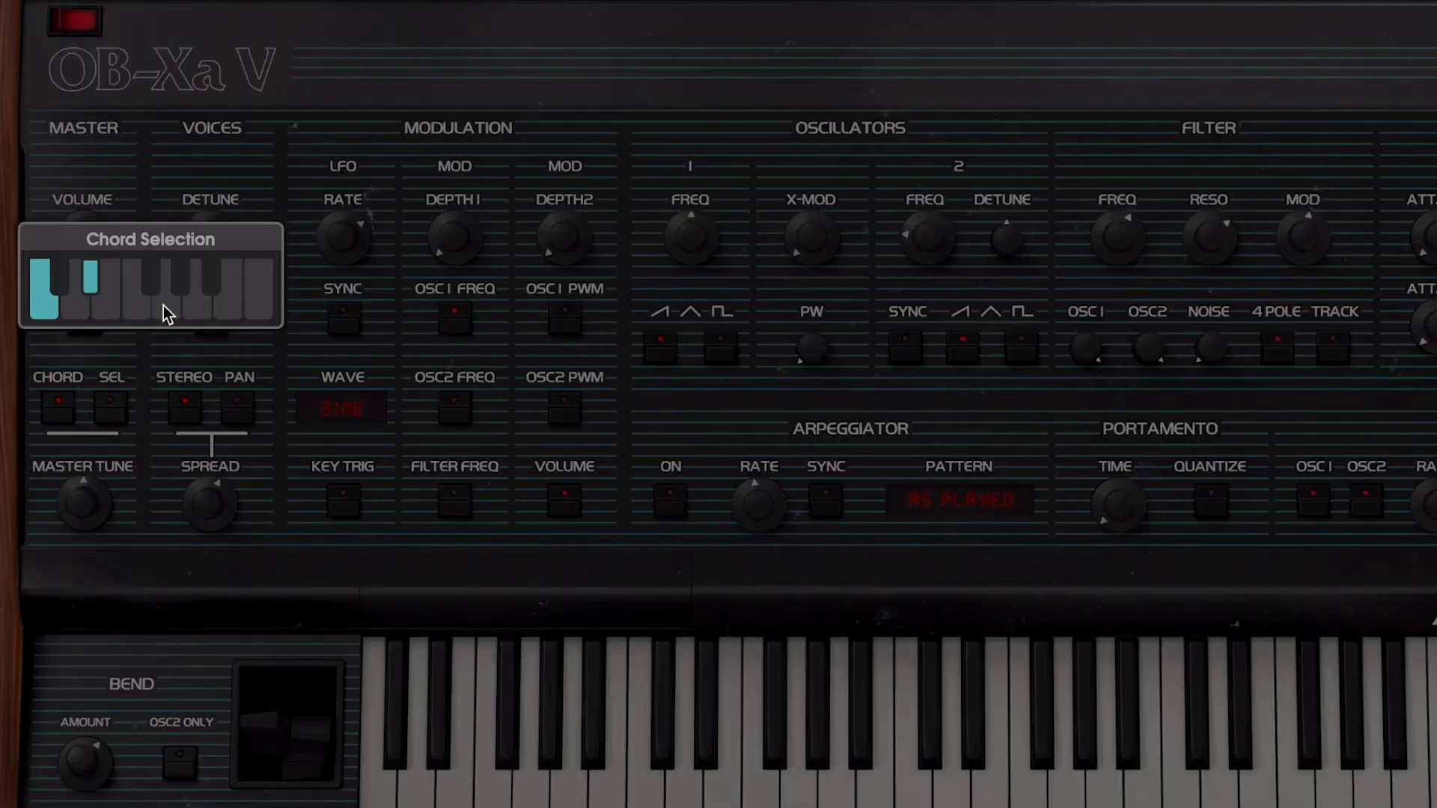
{"action": "left_click", "coordinate": [211, 273]}
{"action": "left_click", "coordinate": [348, 103]}
{"action": "left_click", "coordinate": [72, 403]}
{"action": "left_click", "coordinate": [69, 401]}
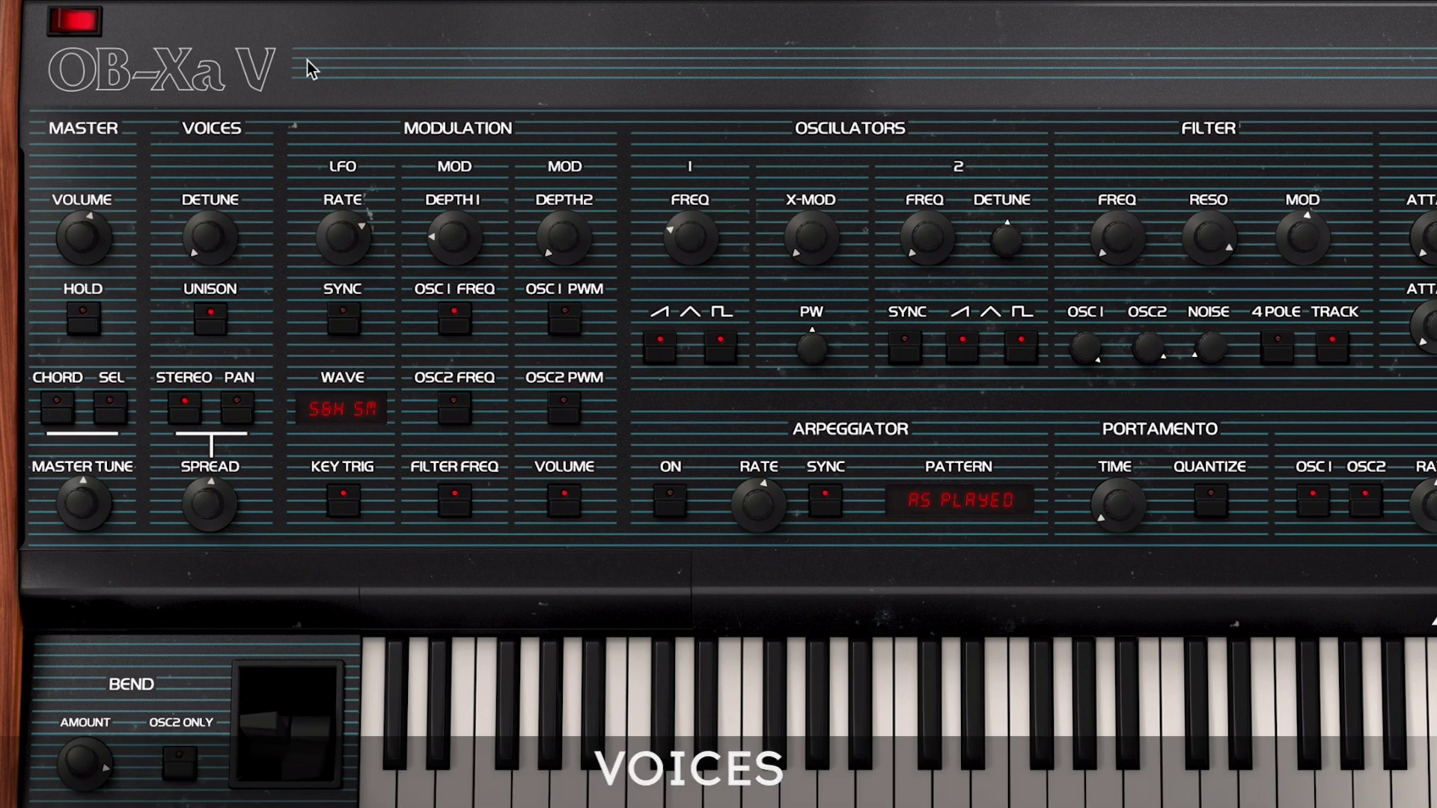
- Turn the Voices DETUNE knob up to about 0.840
{"action": "mouse_move", "coordinate": [209, 237]}
{"action": "left_mouse_down"}
{"action": "mouse_move", "coordinate": [210, 201]}
{"action": "mouse_move", "coordinate": [212, 252]}
{"action": "mouse_move", "coordinate": [212, 216]}
{"action": "left_mouse_up"}
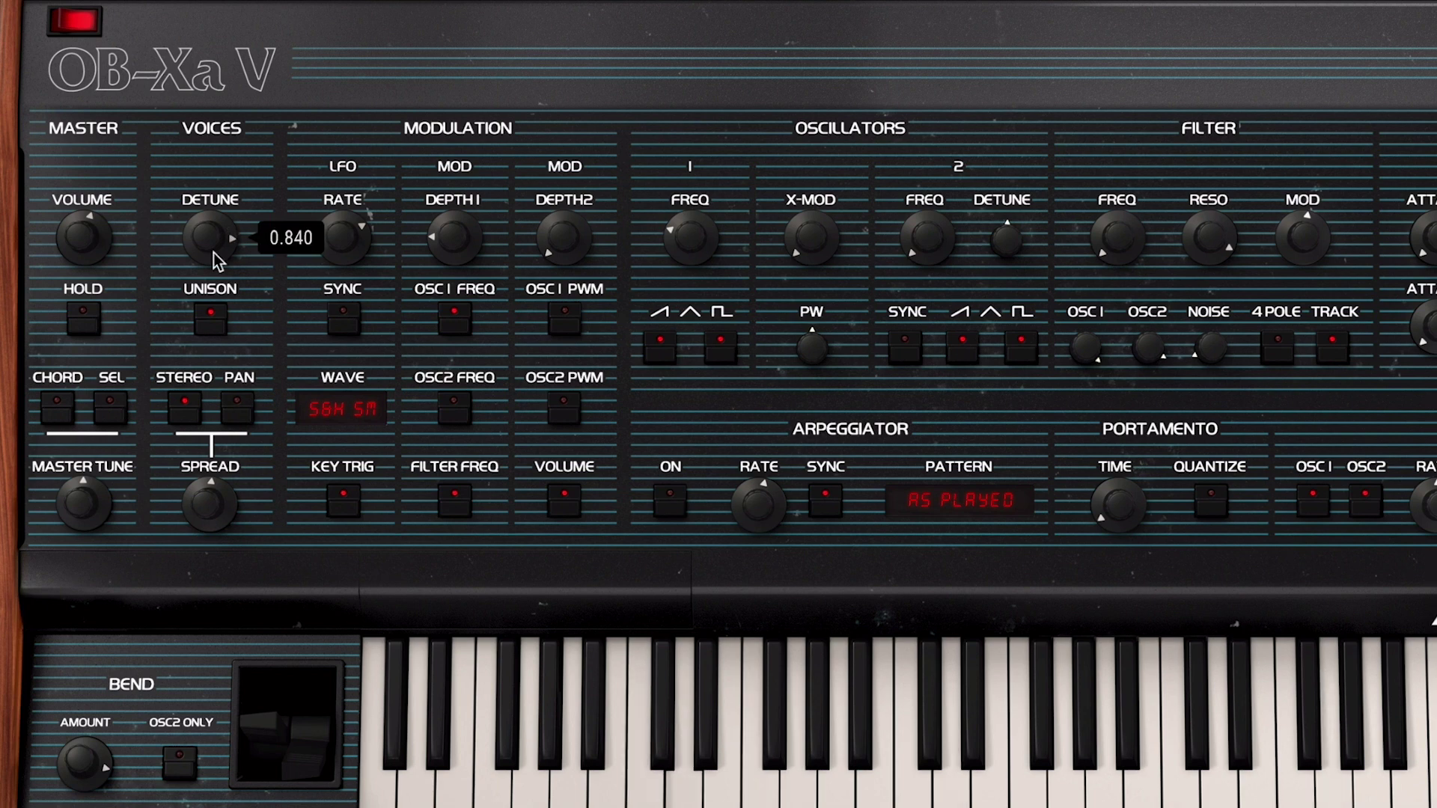